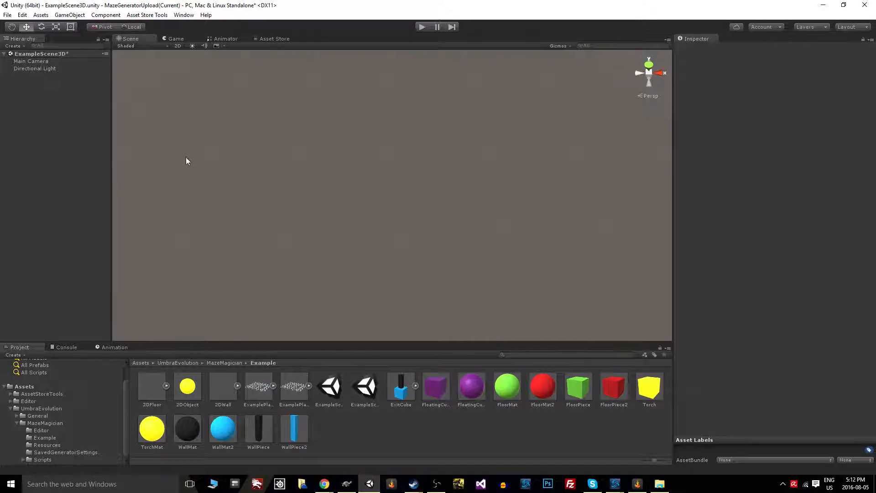
- Add a MazeMagician maze generator object to the scene
left_click(148, 16)
mouse_move(70, 15)
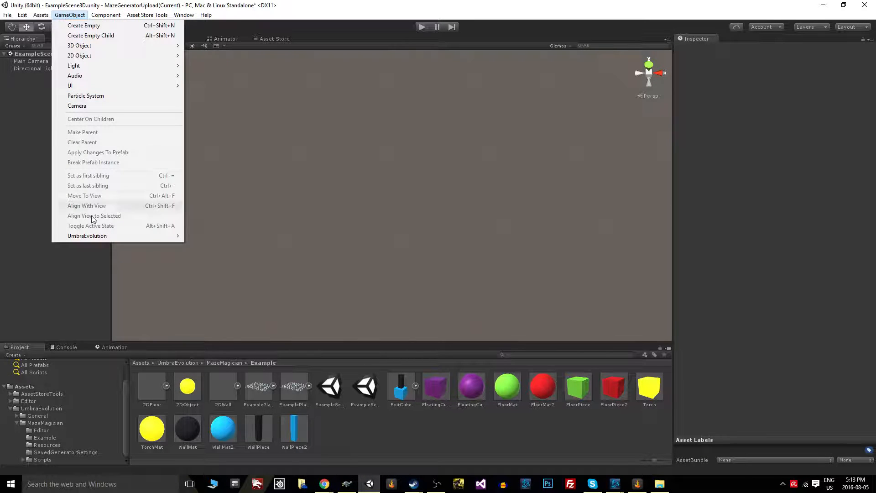
mouse_move(101, 235)
mouse_move(224, 235)
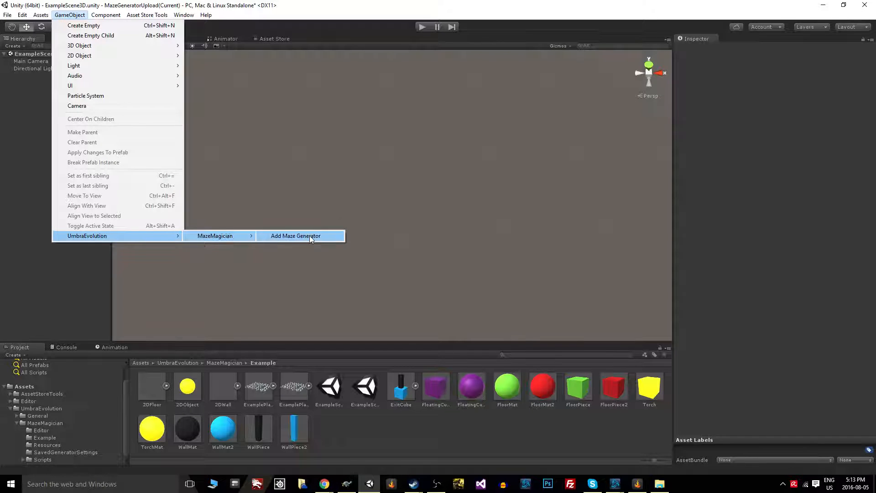
left_click(315, 236)
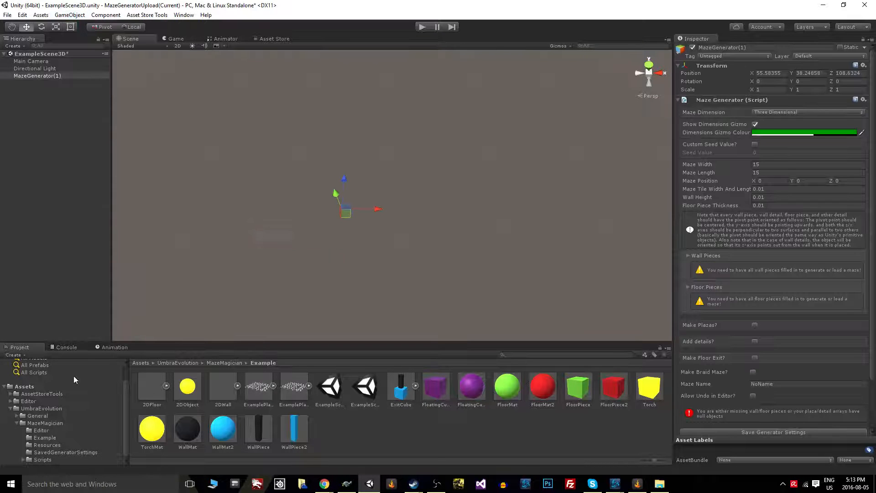
- Add a second maze generator to the scene and delete it again
left_click(45, 444)
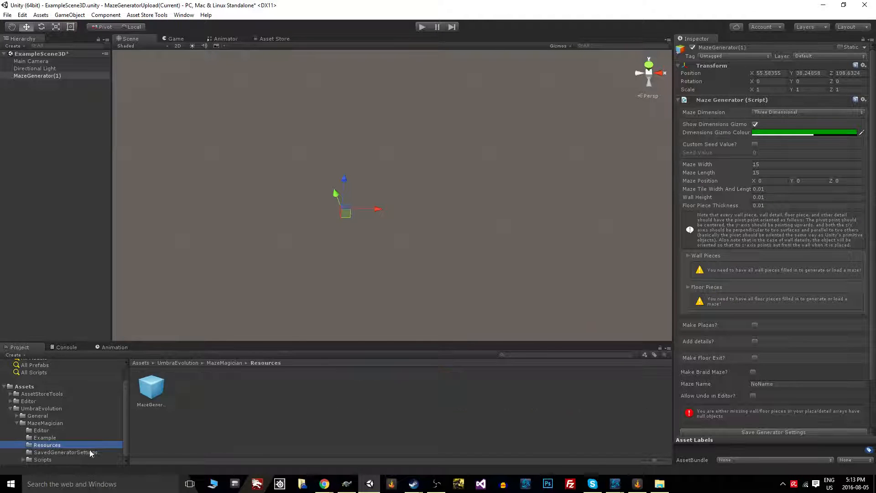
left_click(44, 75)
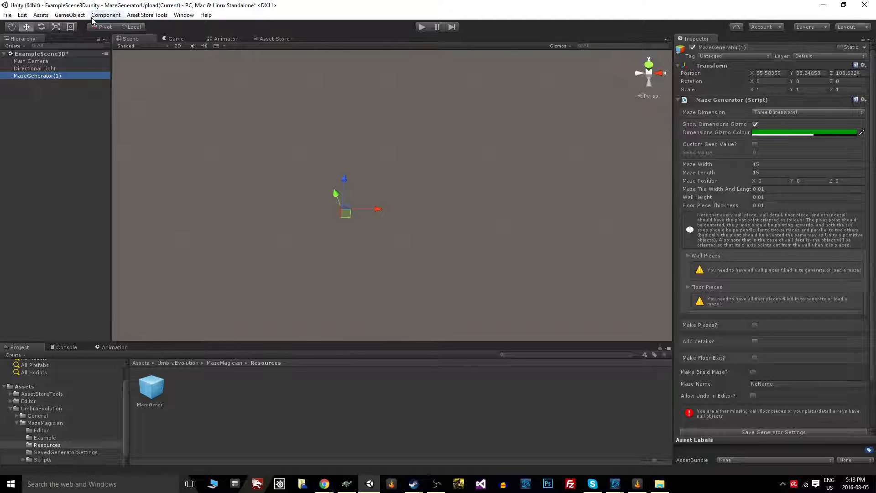
left_click(70, 15)
mouse_move(107, 236)
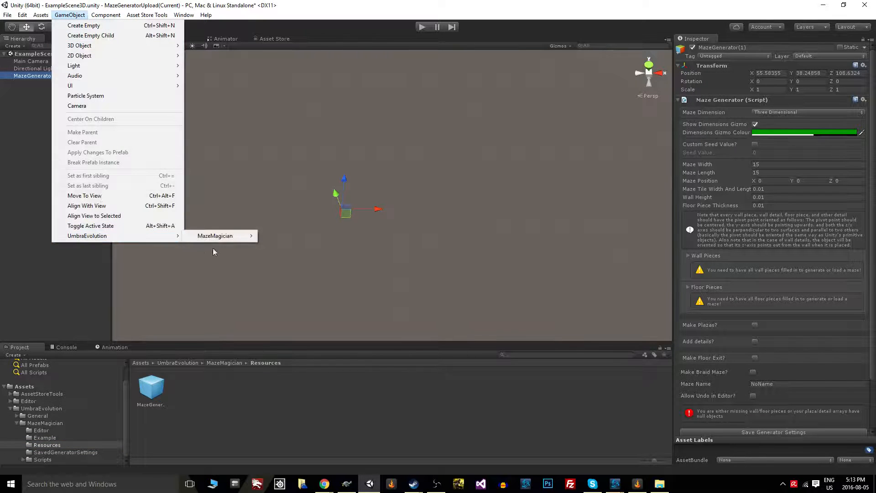
mouse_move(228, 237)
left_click(292, 236)
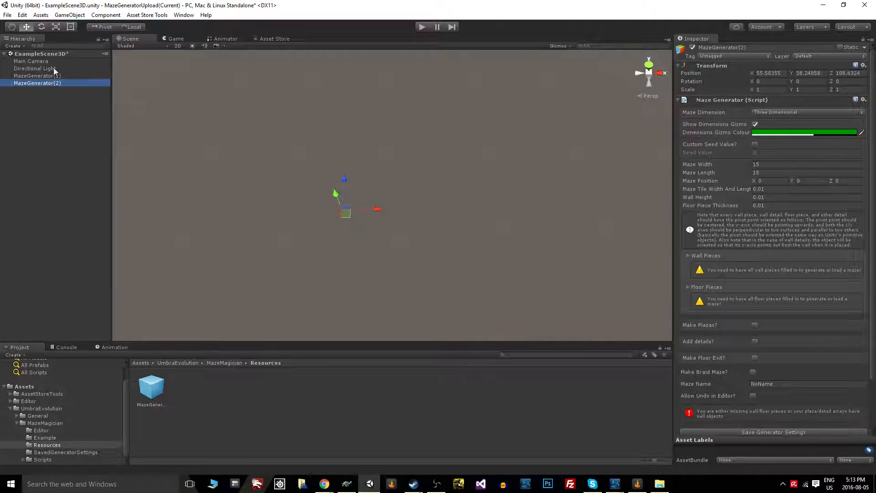
key("Delete")
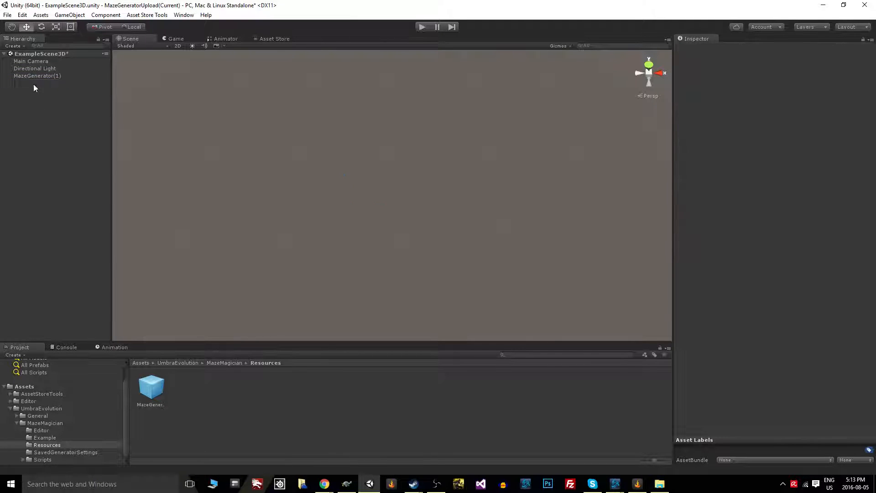
- Examine the remaining maze generator's settings, including the available maze dimension options and the dimensions gizmo option
left_click(41, 77)
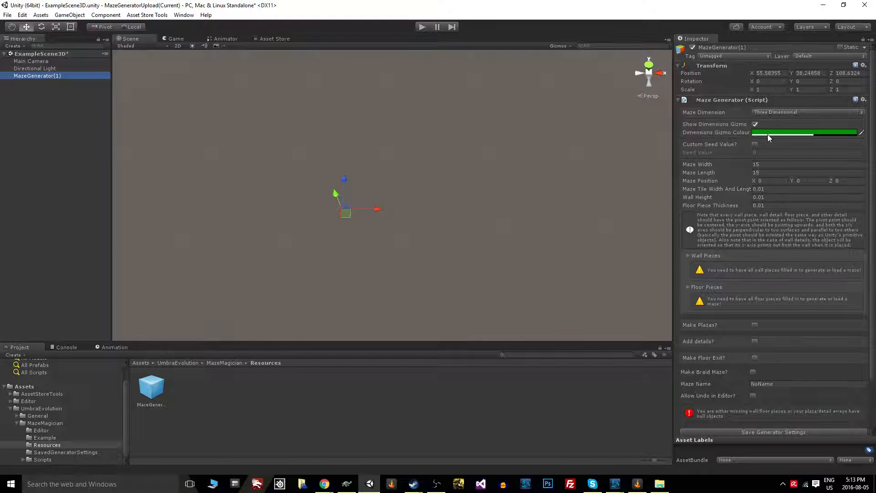
scroll(716, 135, "down", 3)
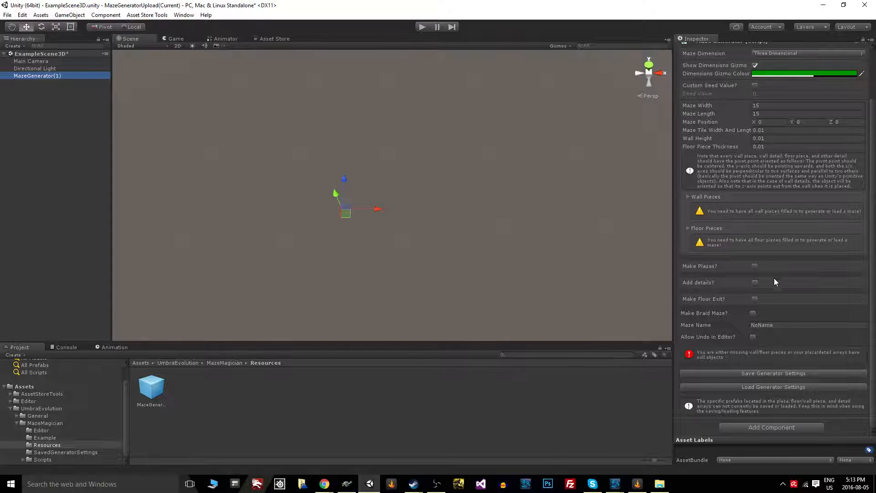
scroll(774, 278, "up", 3)
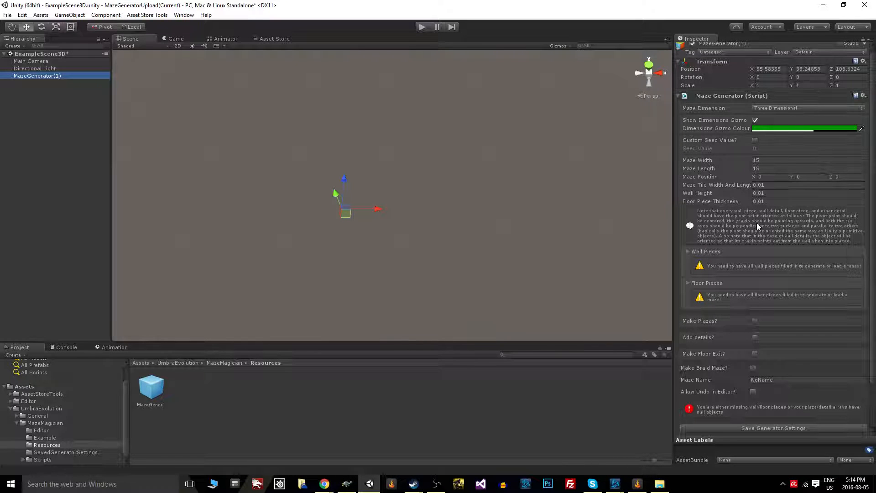
scroll(798, 274, "down", 3)
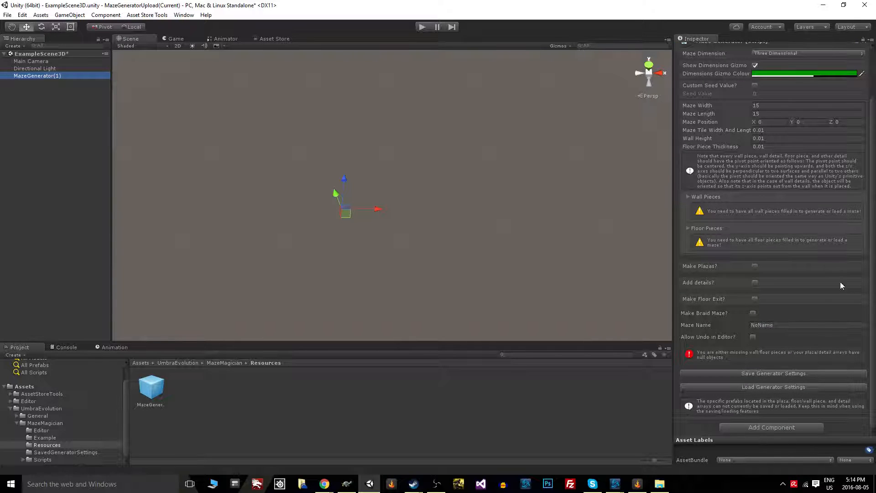
scroll(768, 384, "up", 2)
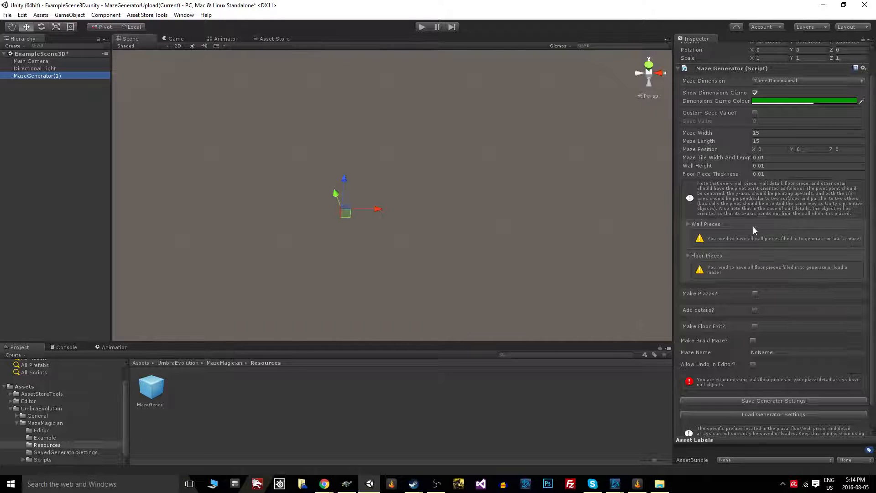
scroll(746, 245, "up", 3)
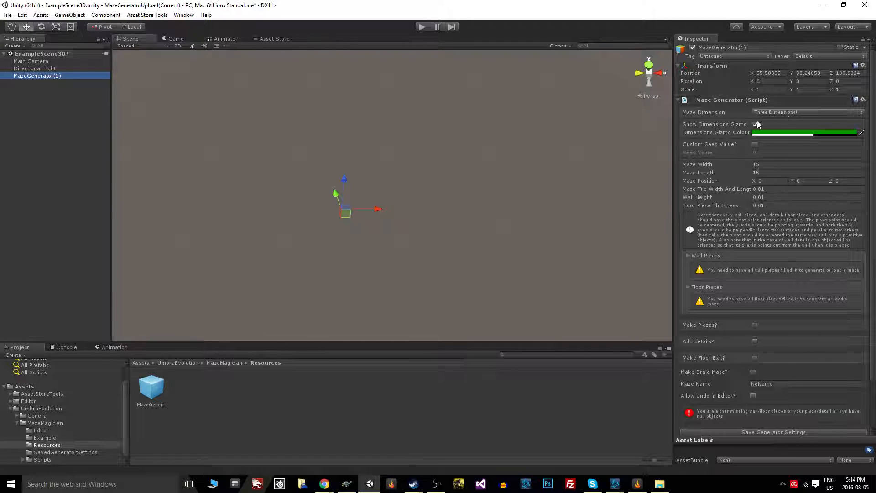
left_click(773, 113)
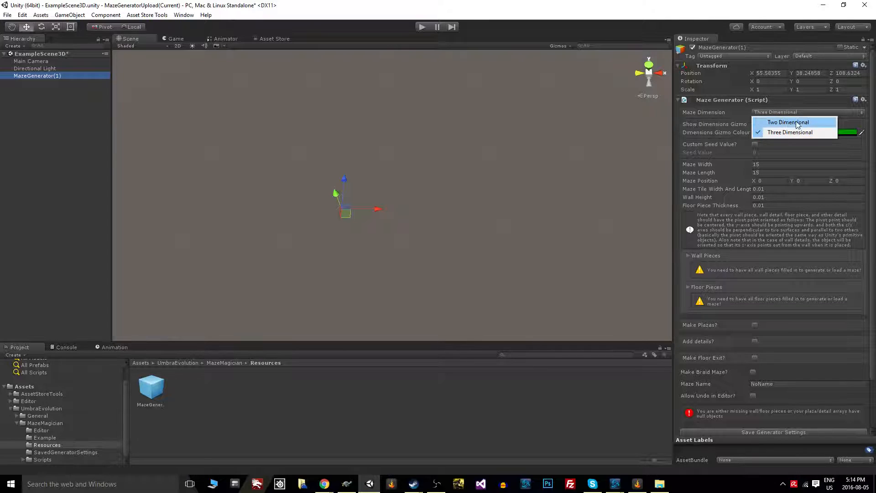
left_click(732, 128)
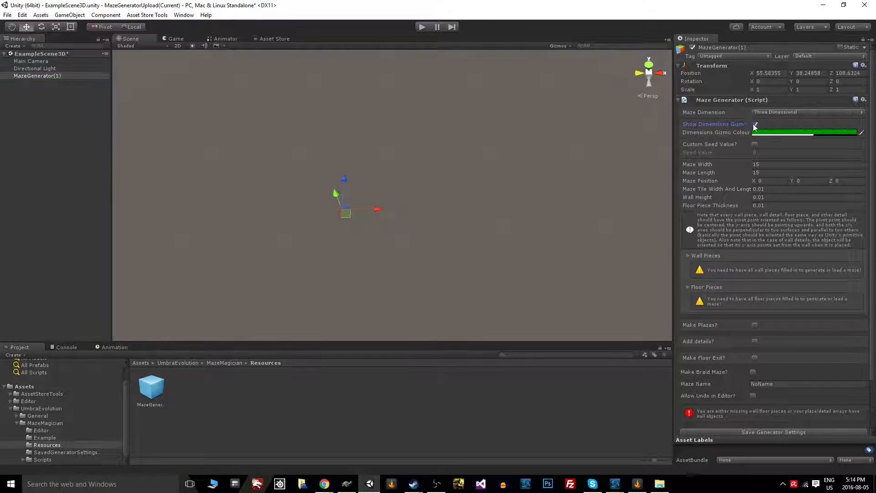
left_click(754, 124)
- Try out the custom seed value option with a negative seed and turn the option off again
left_click(756, 144)
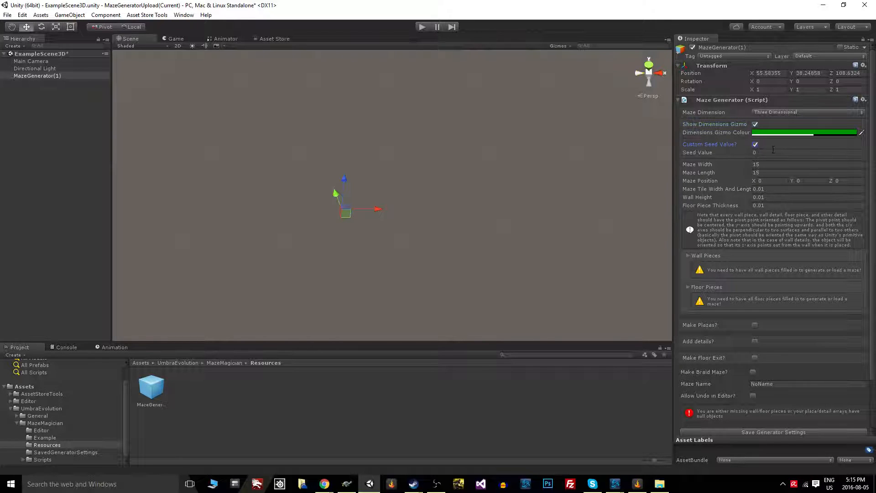
left_click_drag(736, 159, 578, 164)
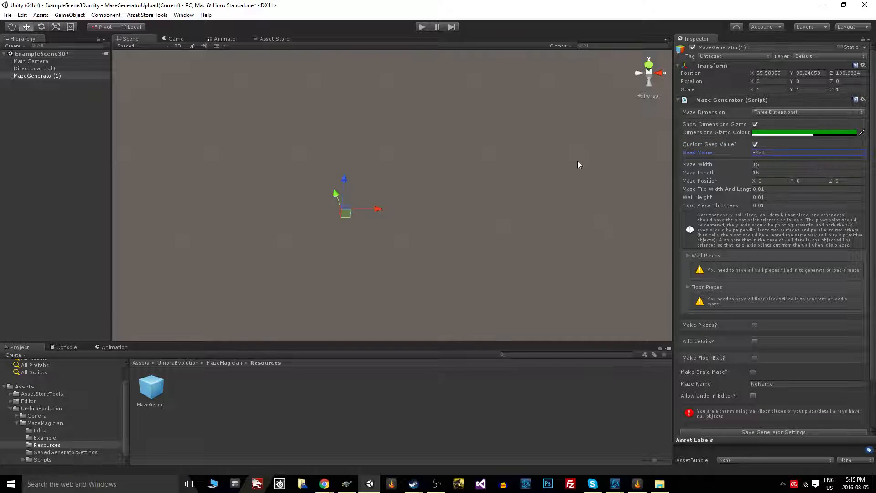
left_click(755, 145)
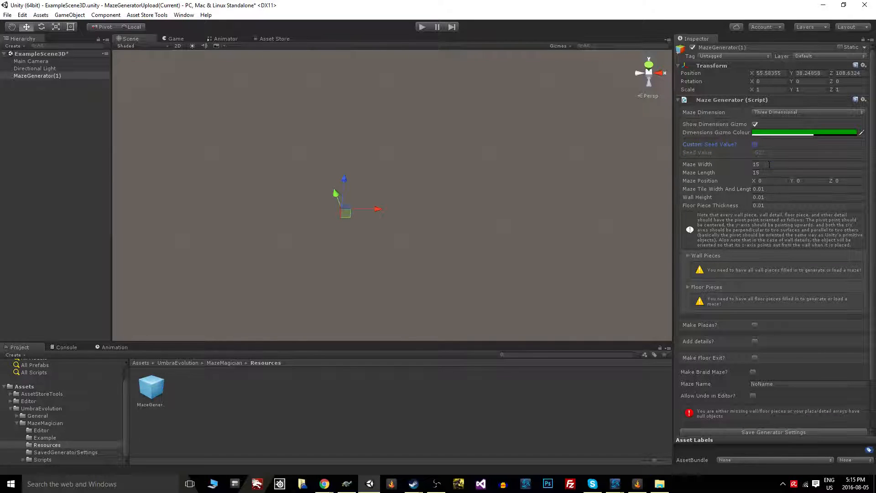
- Set the maze width to 20 and the maze length to 21
key("Tab")
type("21")
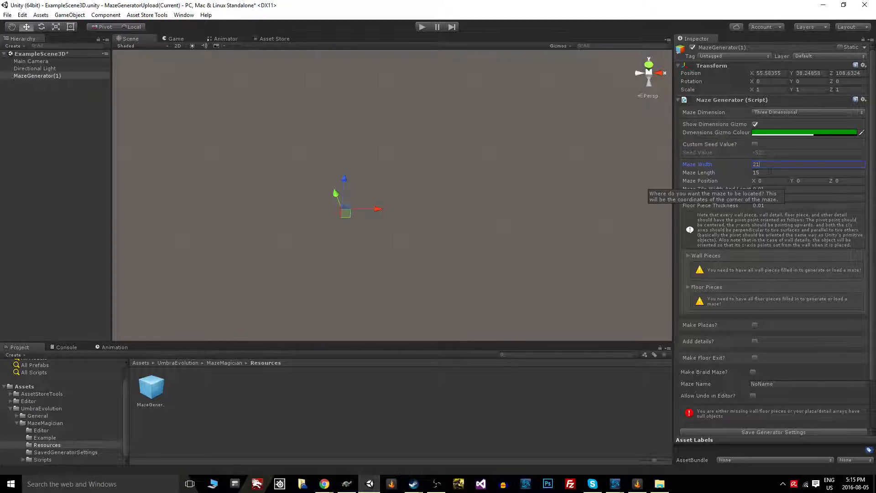
left_click(772, 173)
type("21")
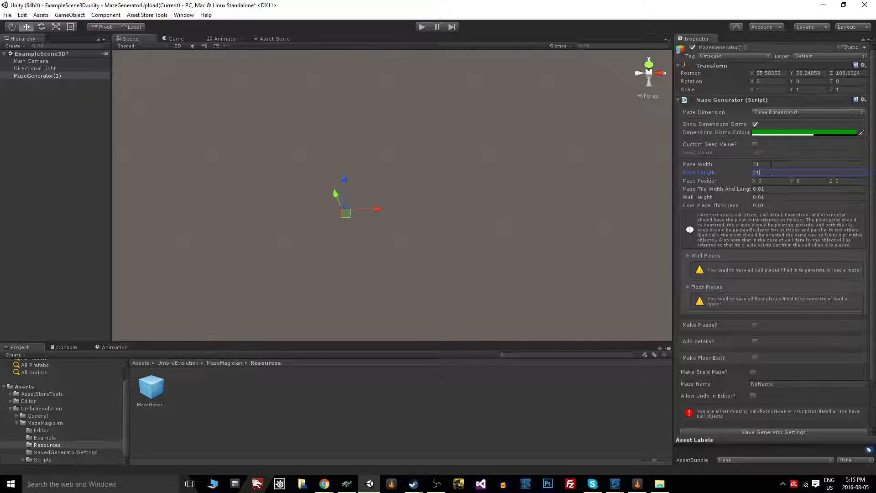
key("shift+Tab")
type("20")
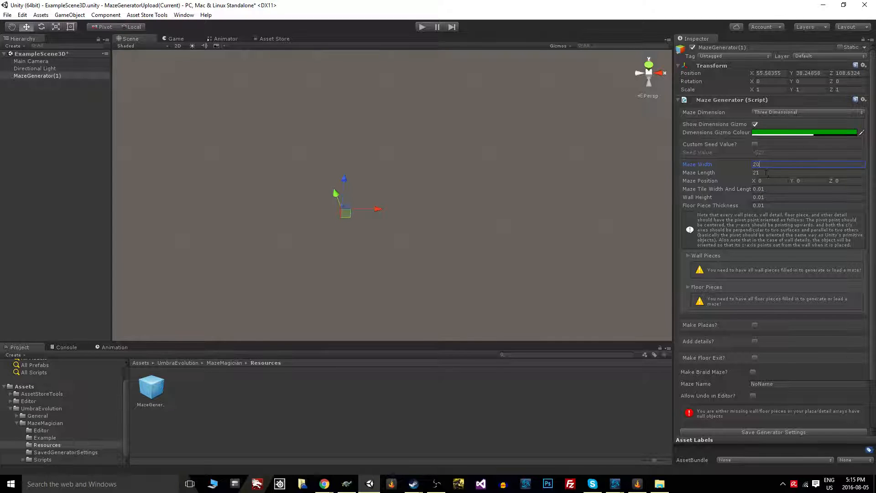
- Set both the maze width and the maze length to 51
left_click_drag(766, 165, 751, 167)
type("50")
left_click(774, 173)
type("50")
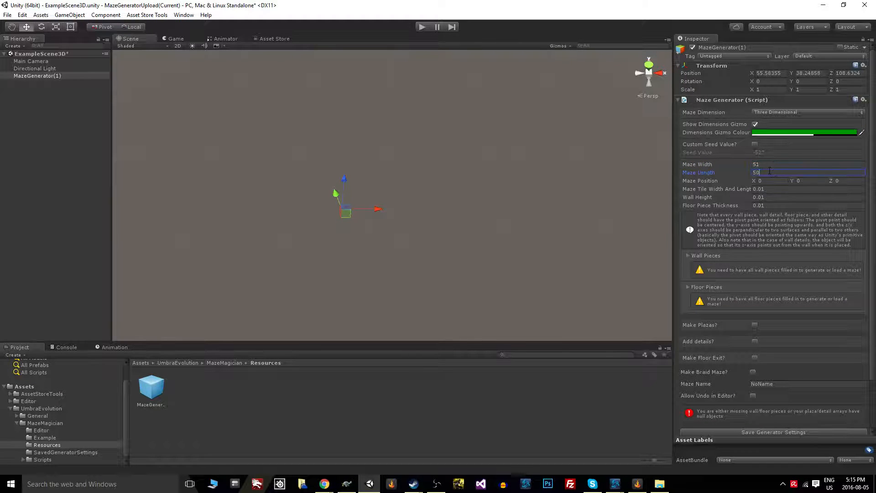
key("shift+Tab")
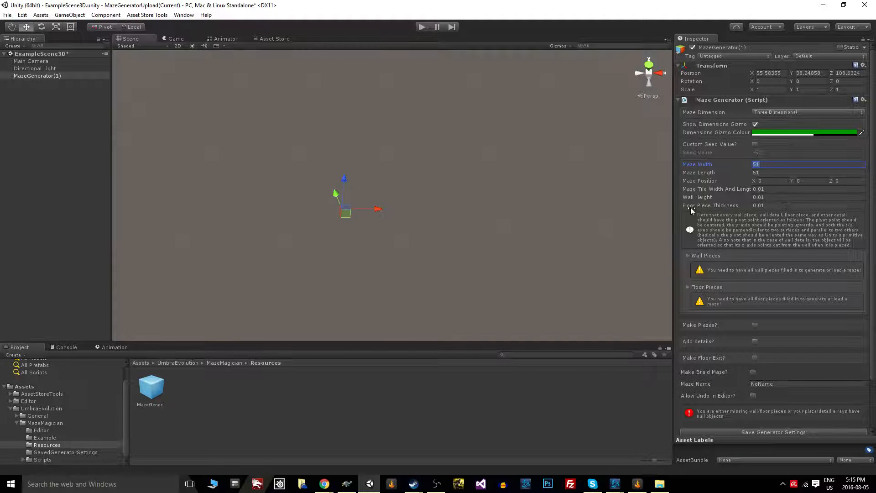
- Set the maze tile width and length to 5
left_click(777, 190)
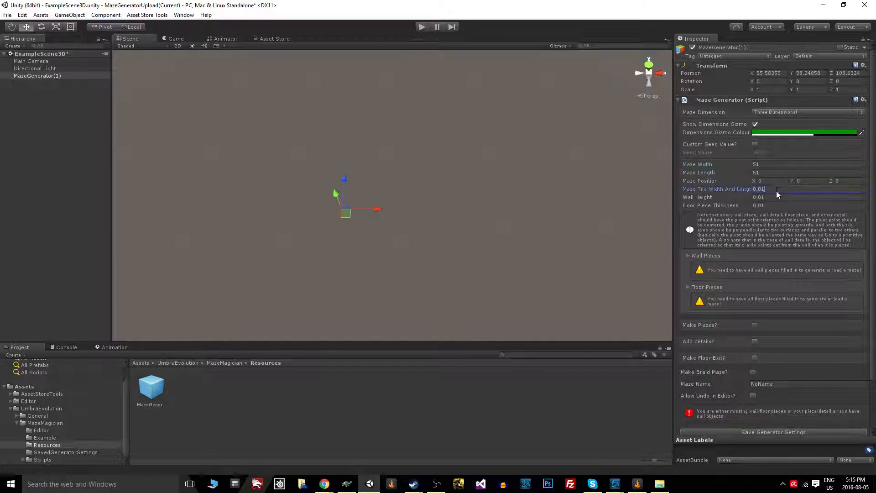
type("5")
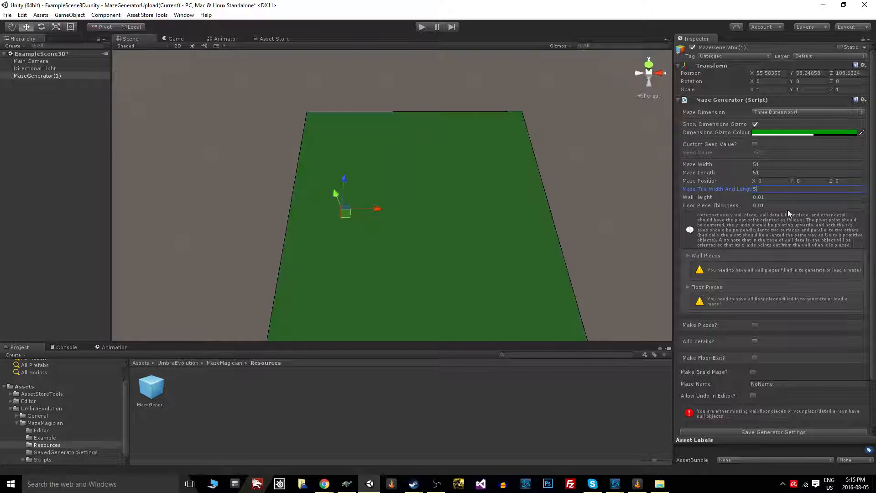
key("Tab")
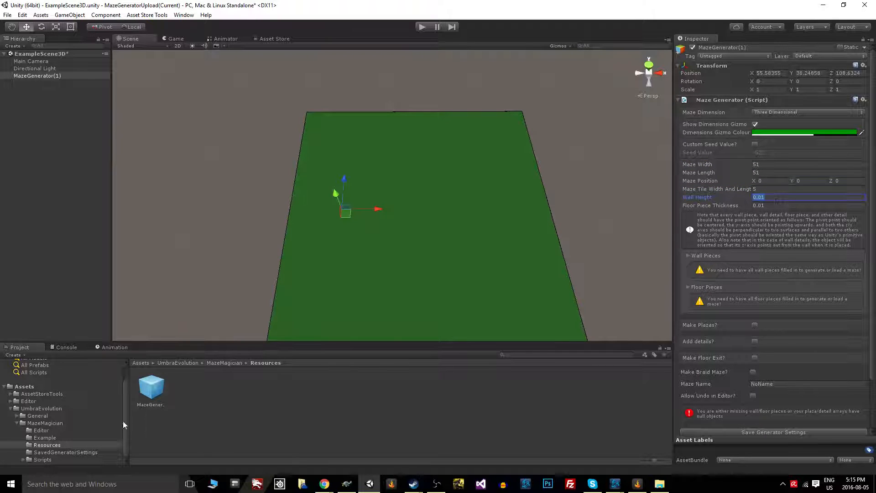
- Check the scale of the WallPiece2 prefab in the Example folder and set the generator's wall height to 25 and floor piece thickness to 5
left_click(45, 438)
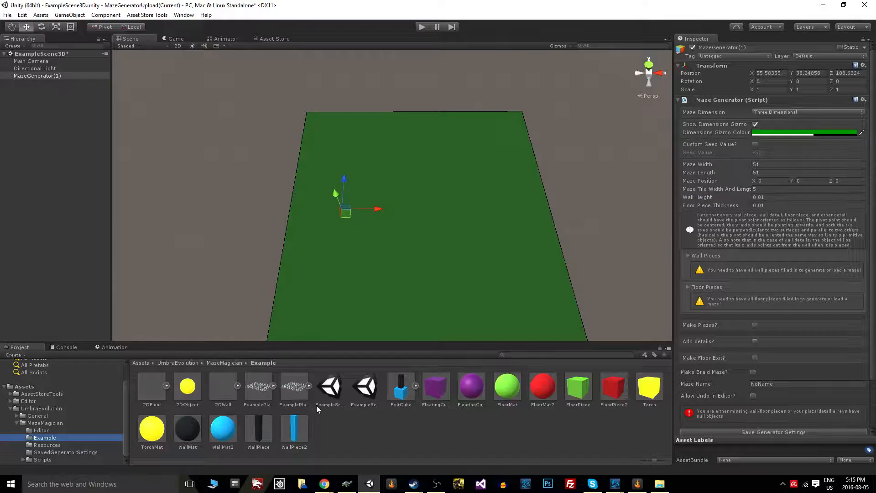
left_click(294, 431)
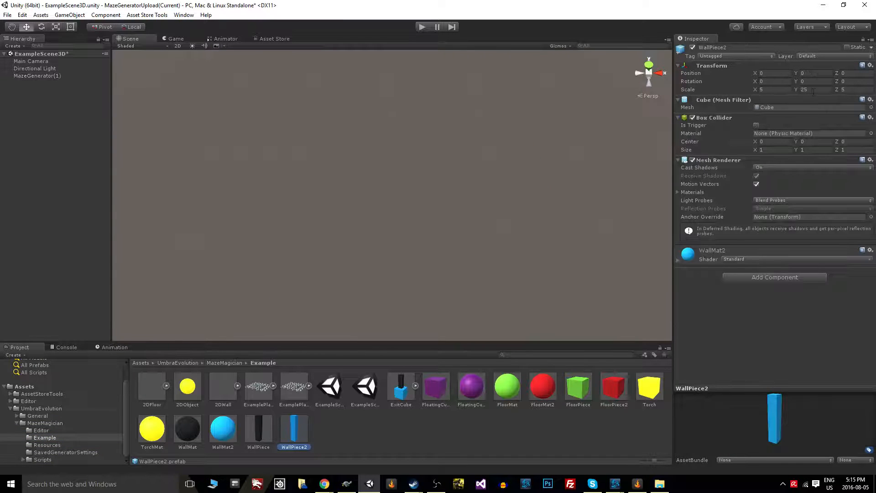
left_click(54, 78)
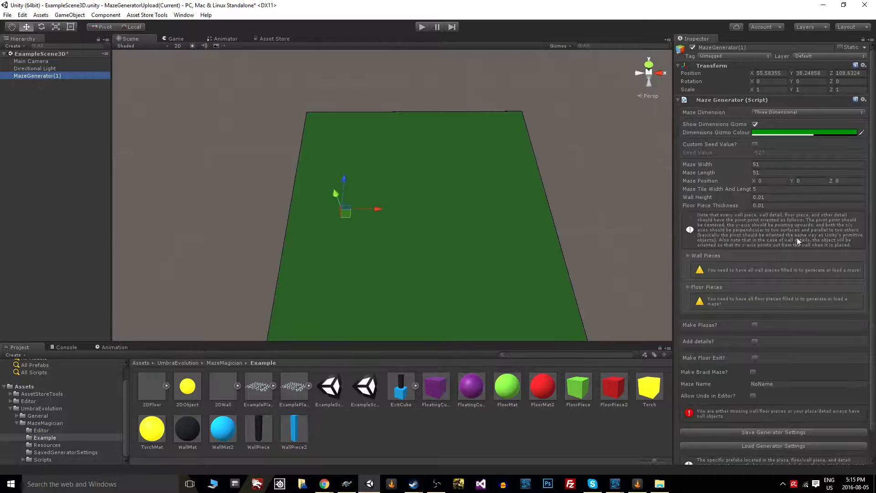
left_click(776, 197)
type("25")
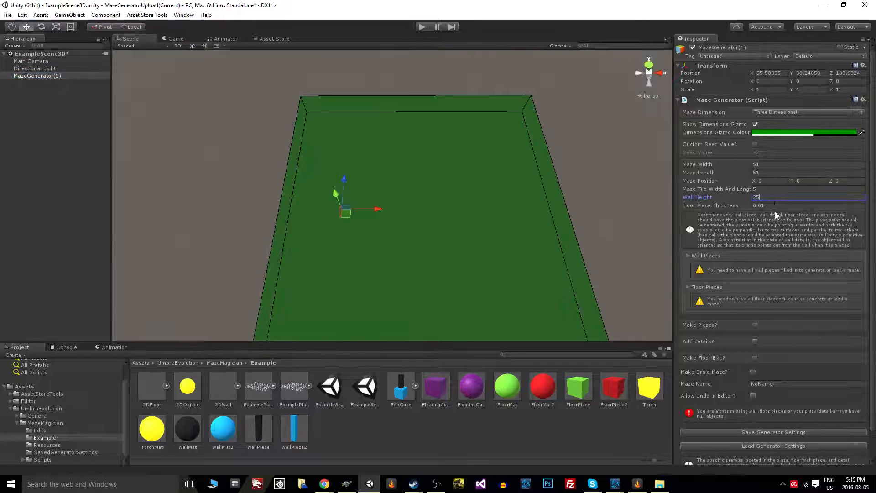
left_click(780, 205)
type("5")
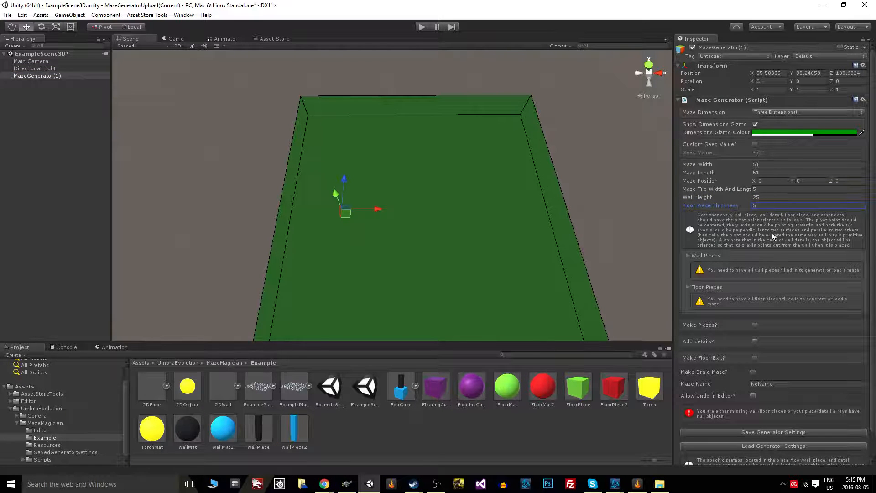
- Assign the WallPiece prefab as the first wall piece, add a second wall piece slot, and assign WallPiece2 to it
scroll(725, 256, "down", 2)
left_click(688, 225)
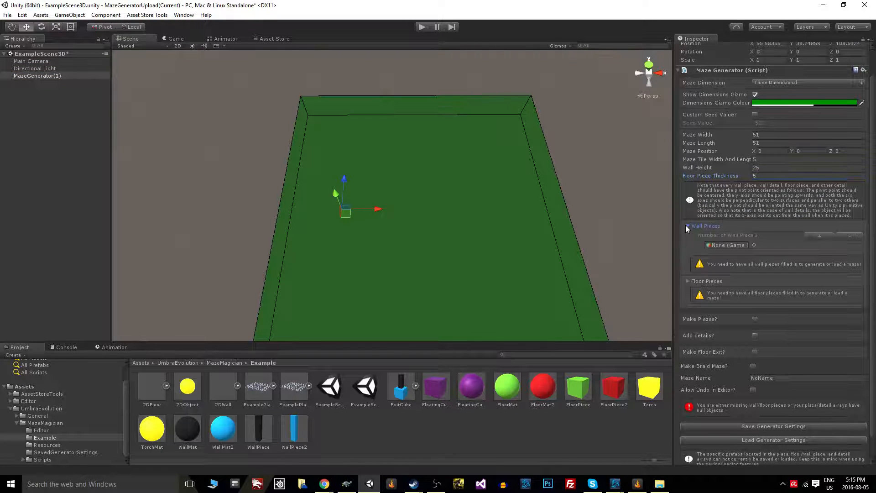
scroll(736, 344, "down", 1)
left_click_drag(258, 431, 727, 222)
left_click(819, 212)
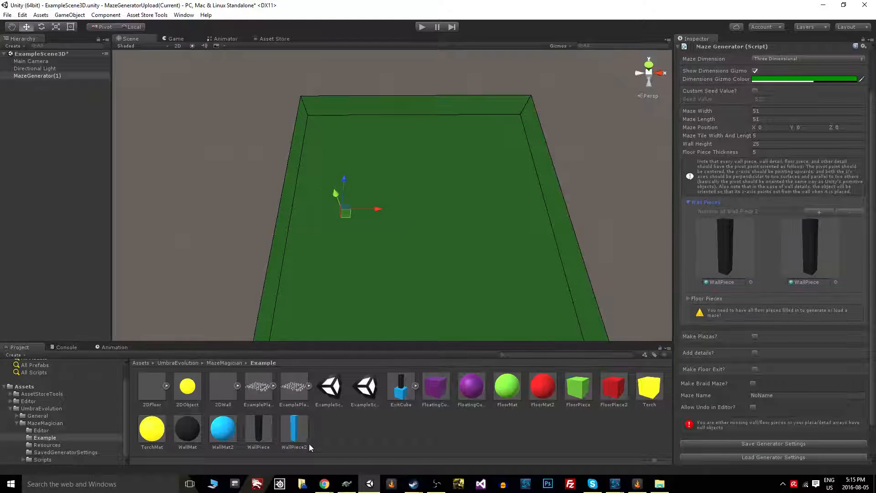
left_click_drag(295, 431, 809, 279)
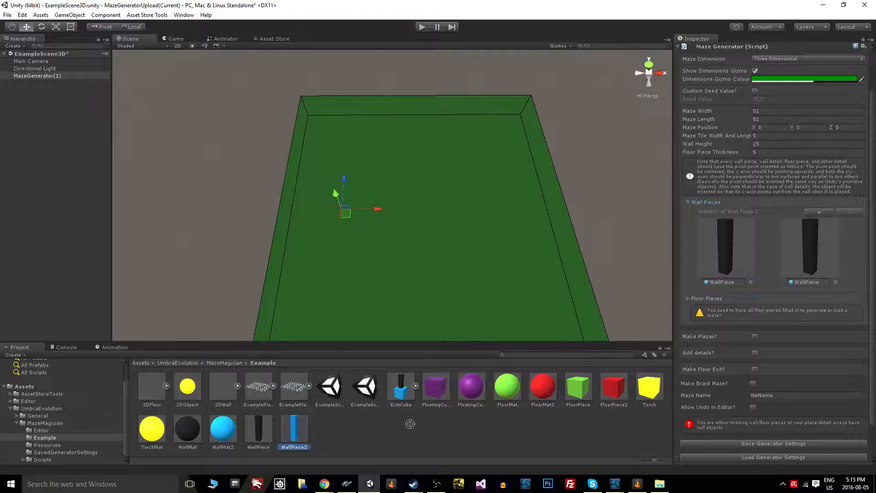
- Assign WallPiece2 to the second wall slot, then add a second floor slot and fill both with FloorPiece and FloorPiece2
left_click_drag(294, 429, 815, 282)
left_click(694, 299)
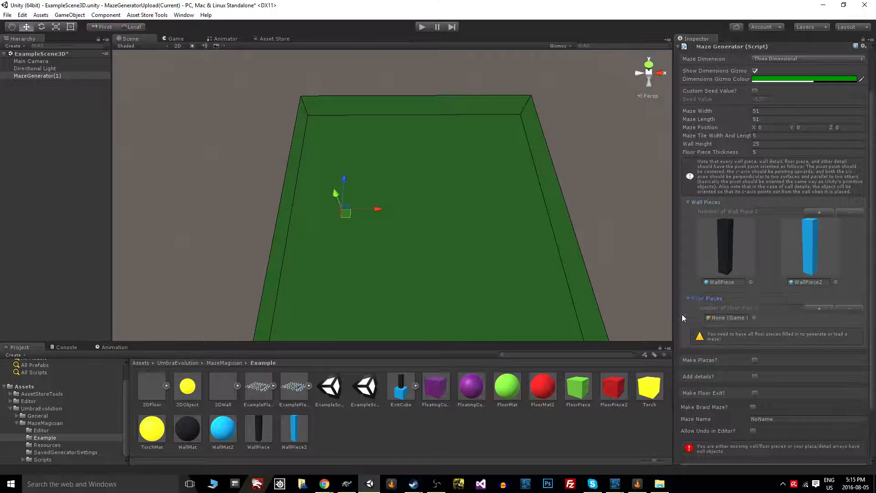
left_click_drag(578, 388, 728, 317)
left_click(819, 308)
left_click_drag(614, 388, 808, 379)
scroll(776, 372, "down", 5)
scroll(744, 367, "down", 1)
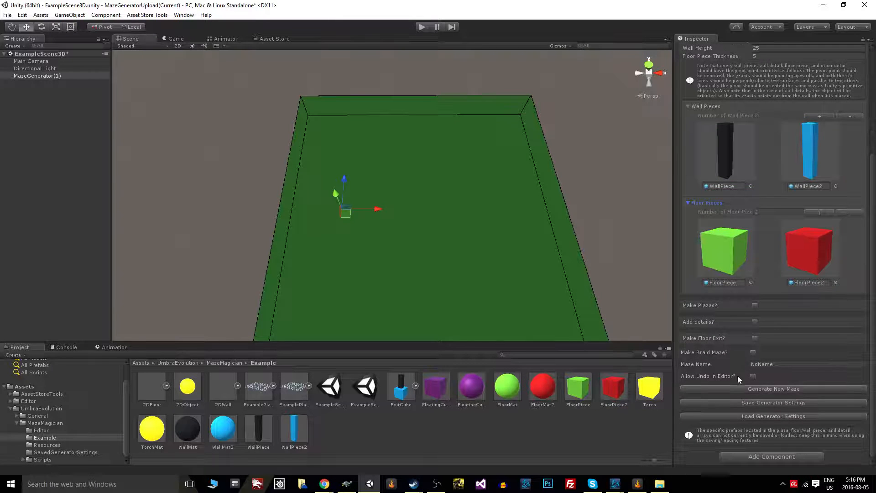
- Enable plazas for the maze and place the ExamplePlaza prefab in the scene to examine its Fixed Position settings
left_click(756, 306)
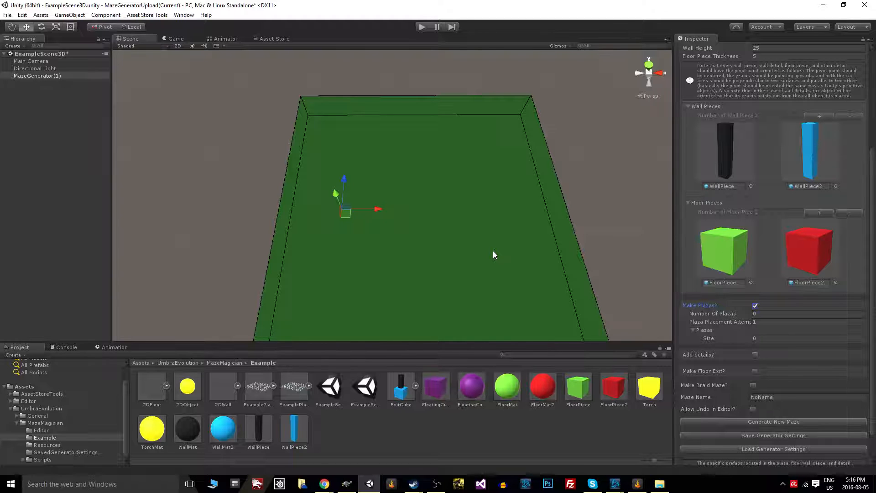
left_click(254, 390)
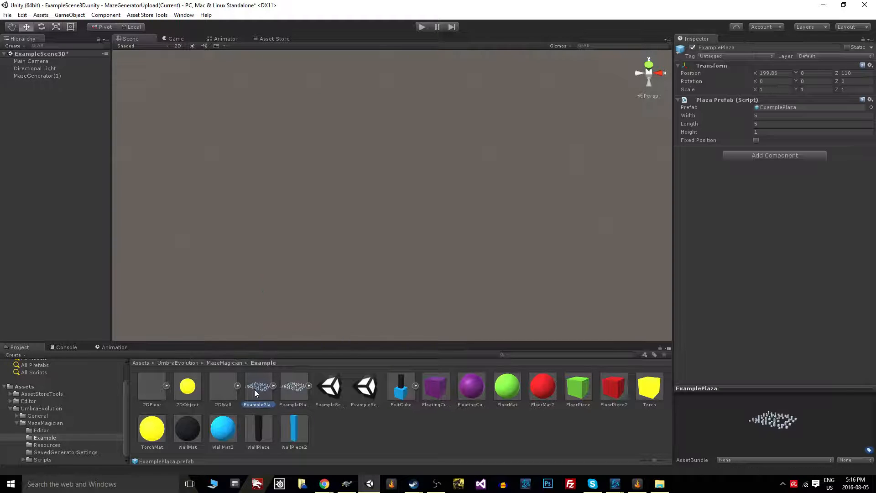
left_click_drag(267, 394, 305, 267)
scroll(365, 260, "down", 10)
scroll(438, 235, "up", 8)
mouse_move(419, 237)
middle_mouse_down()
mouse_move(415, 248)
mouse_move(412, 240)
middle_mouse_up()
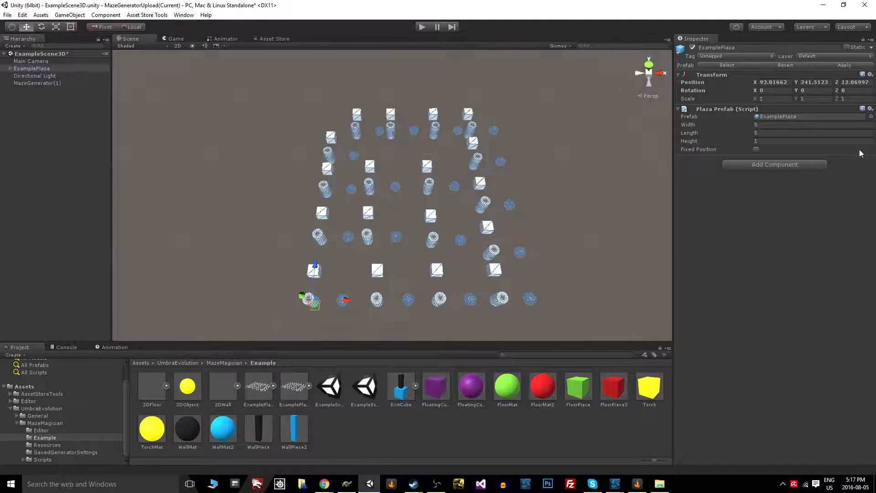
left_click(757, 149)
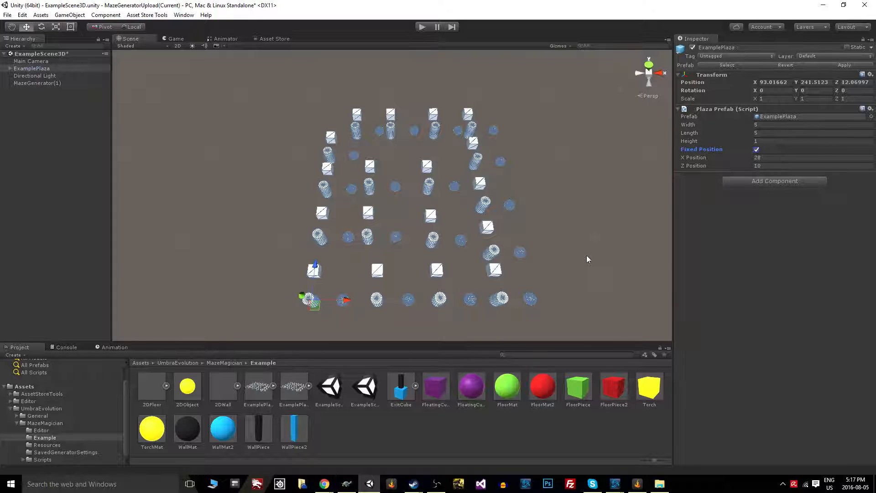
left_click(756, 149)
- Add the ExamplePlaza prefab to the Plazas array of MazeGenerator(1)
left_click(41, 85)
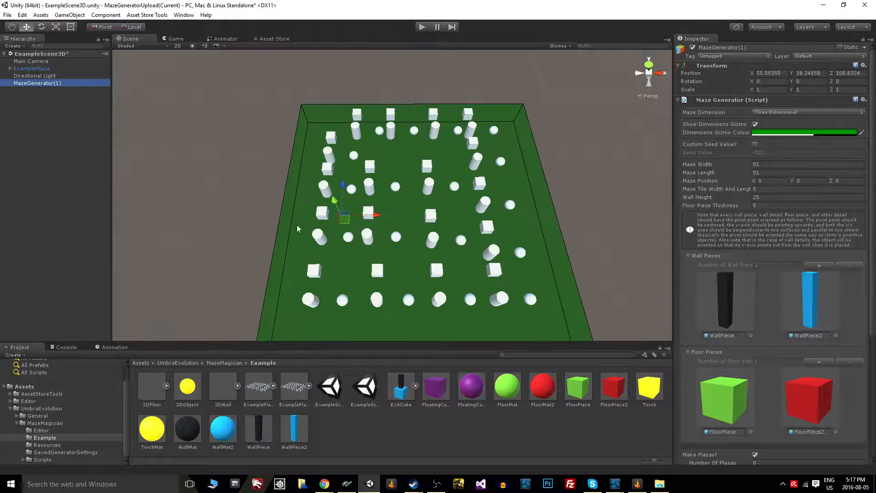
scroll(780, 297, "down", 5)
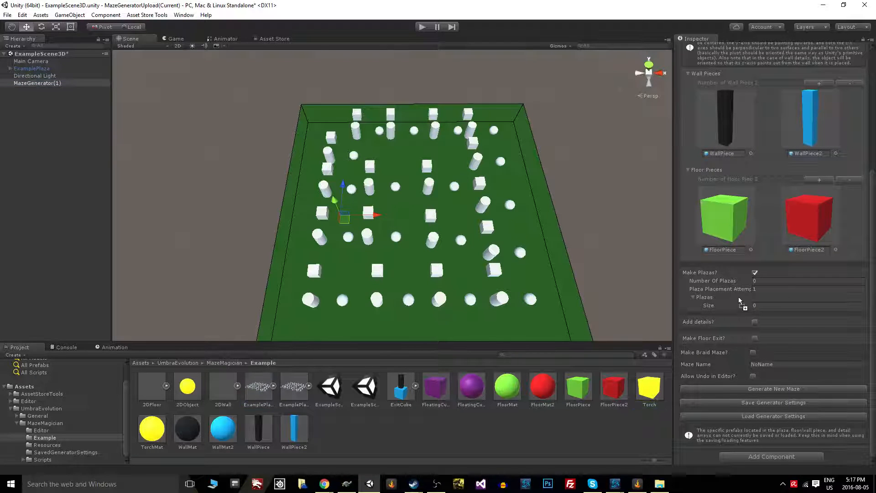
mouse_move(751, 307)
left_click(702, 298)
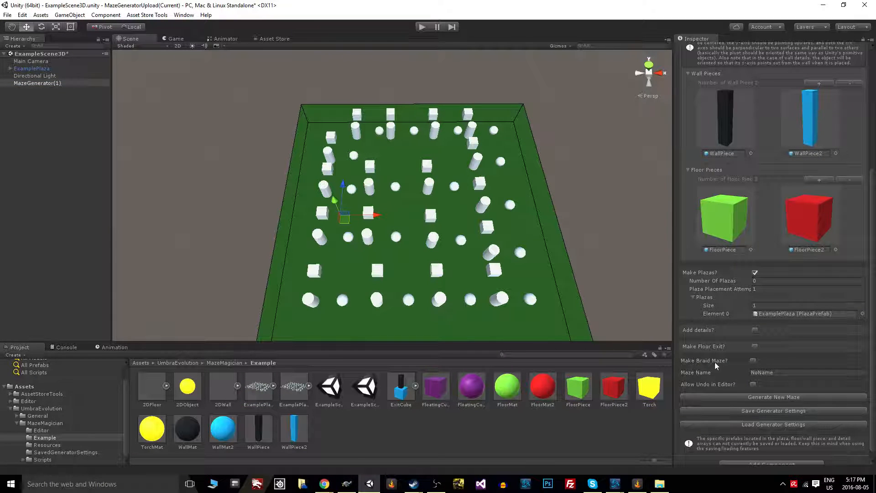
- Set the number of plazas to 13 and the plaza placement attempts to 5
left_click(765, 282)
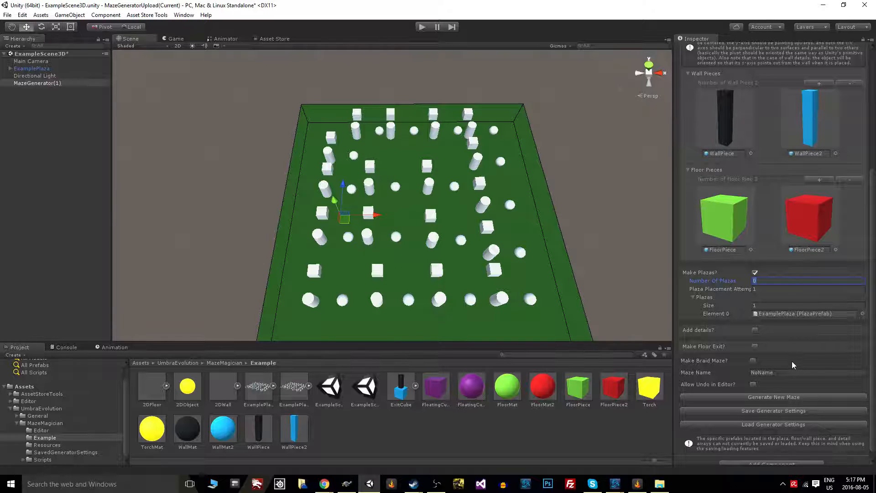
type("13")
key("Tab")
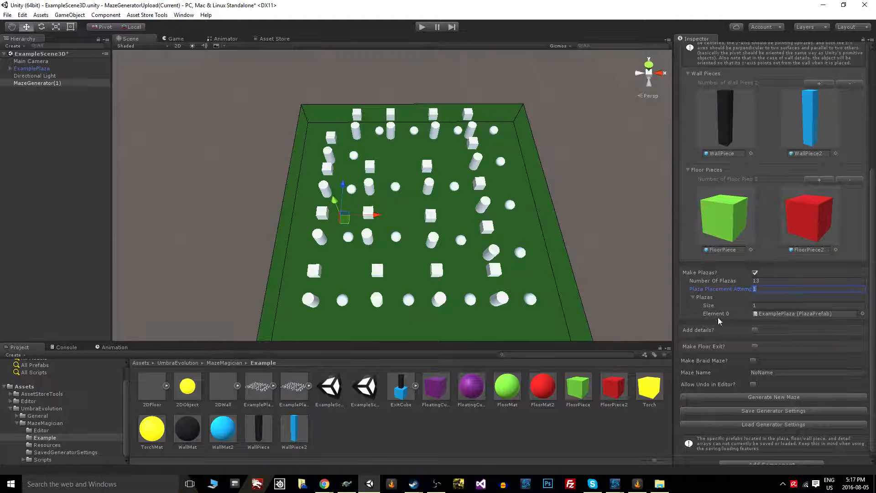
type("5")
scroll(759, 347, "down", 1)
scroll(751, 312, "up", 3)
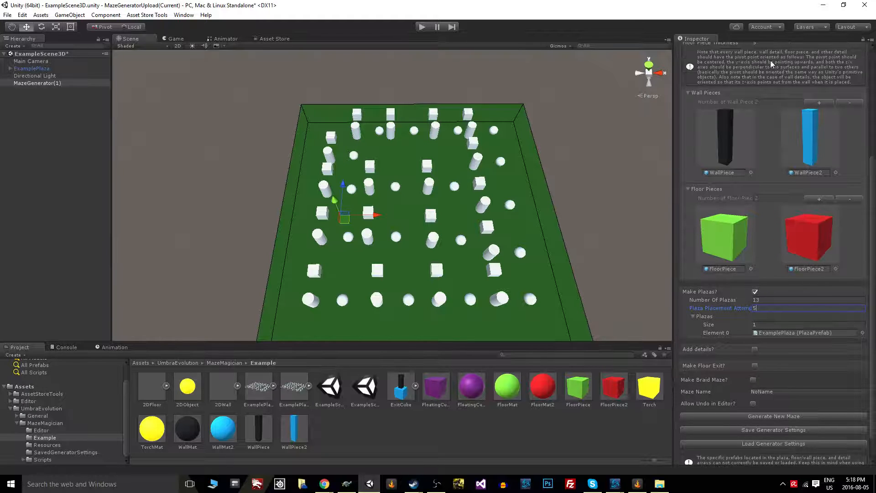
scroll(796, 327, "down", 3)
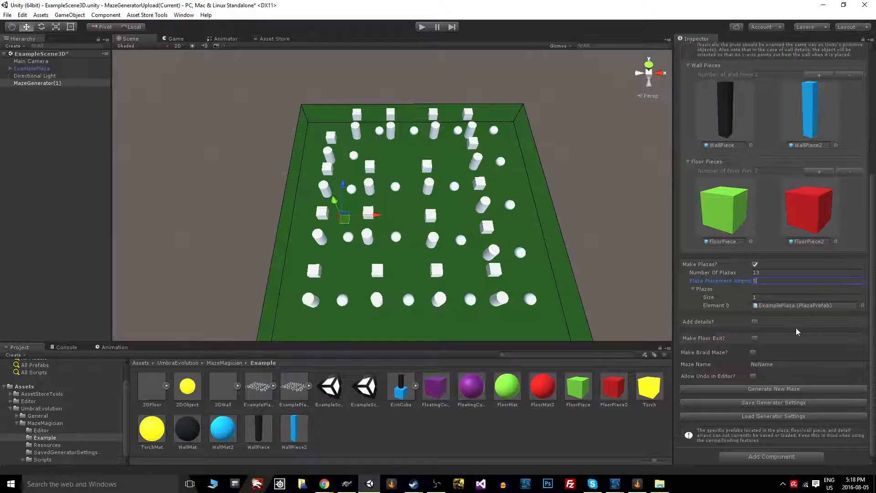
- Enable maze details and assign the Torch prefab to the first wall detail
left_click(755, 322)
scroll(749, 356, "down", 5)
left_click(687, 259)
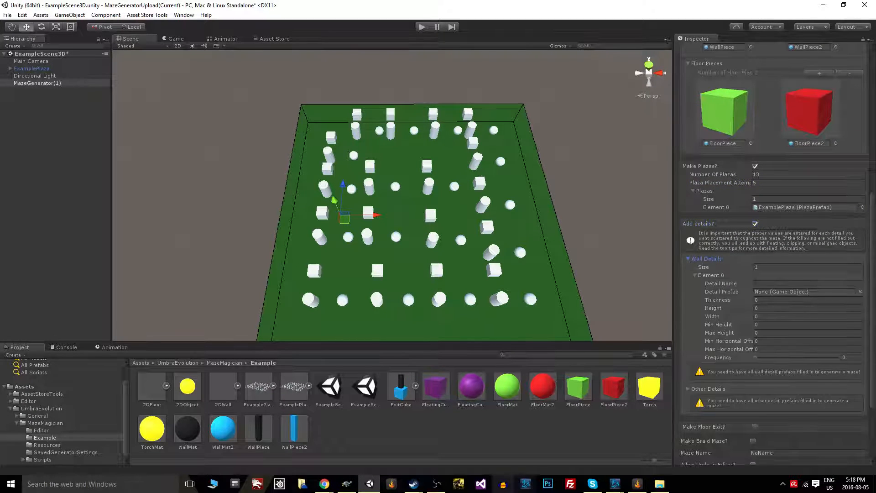
left_click_drag(650, 394, 778, 292)
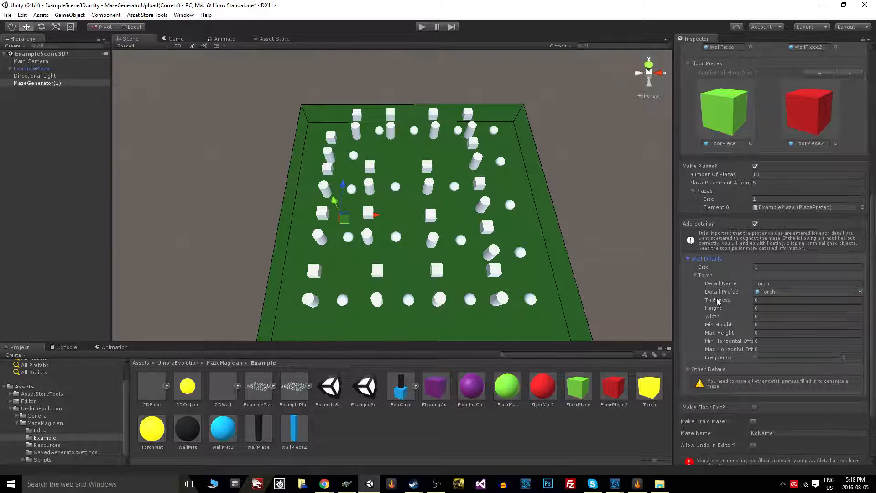
- Check the Torch prefab's scale and set the torch detail's thickness, height and width to 0.5 each
left_click(762, 301)
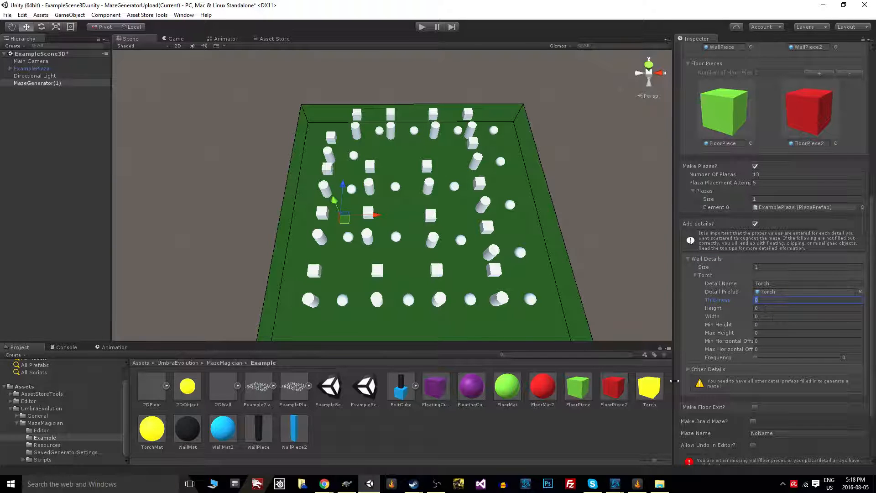
left_click(663, 389)
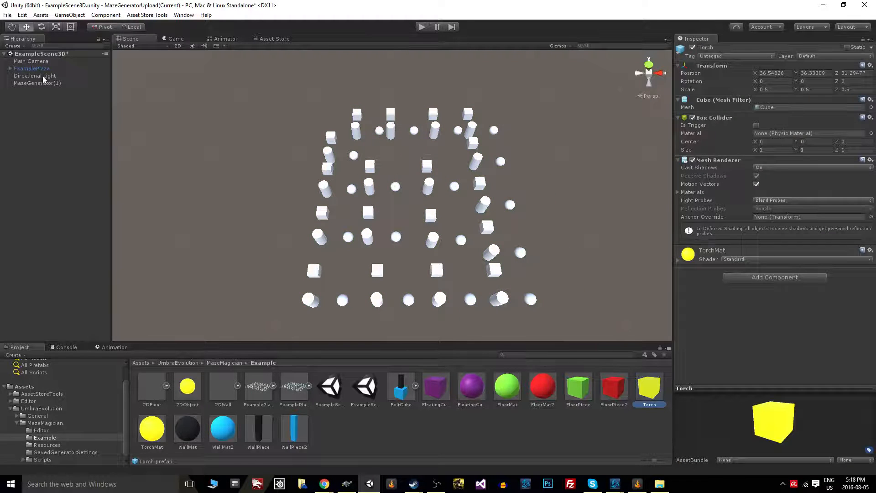
left_click(41, 90)
left_click(45, 83)
scroll(758, 319, "down", 10)
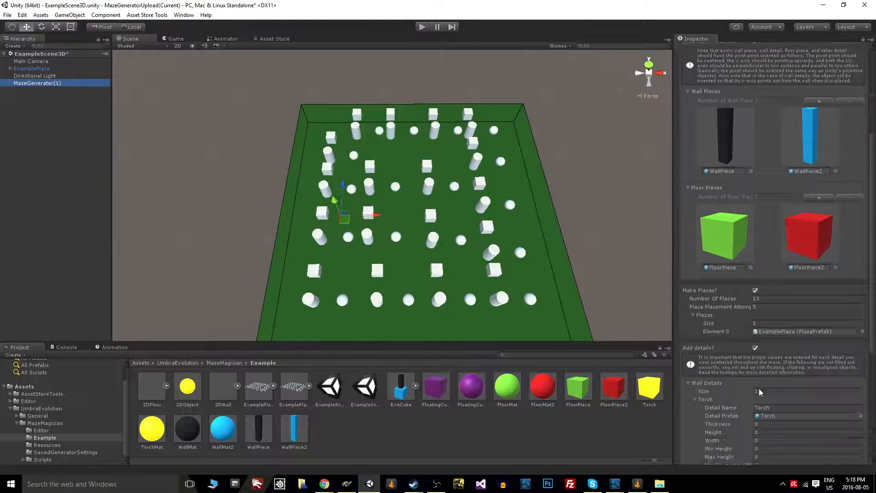
left_click(765, 232)
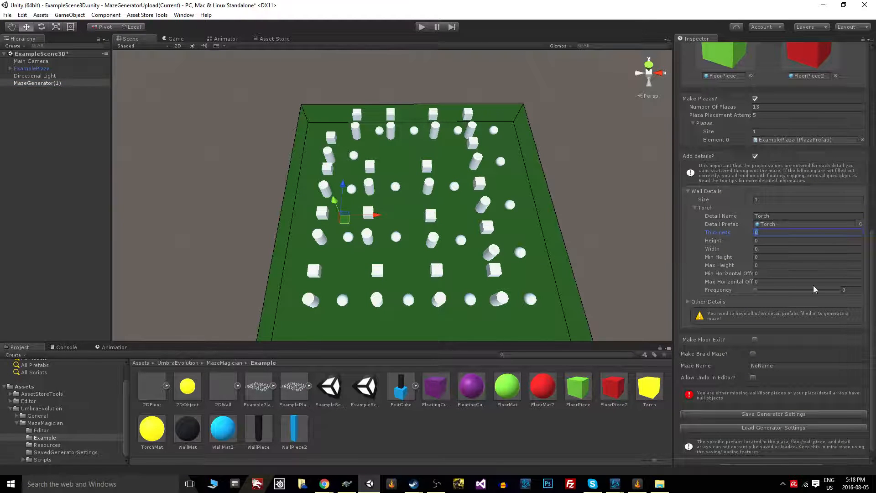
type(".5")
left_click(770, 241)
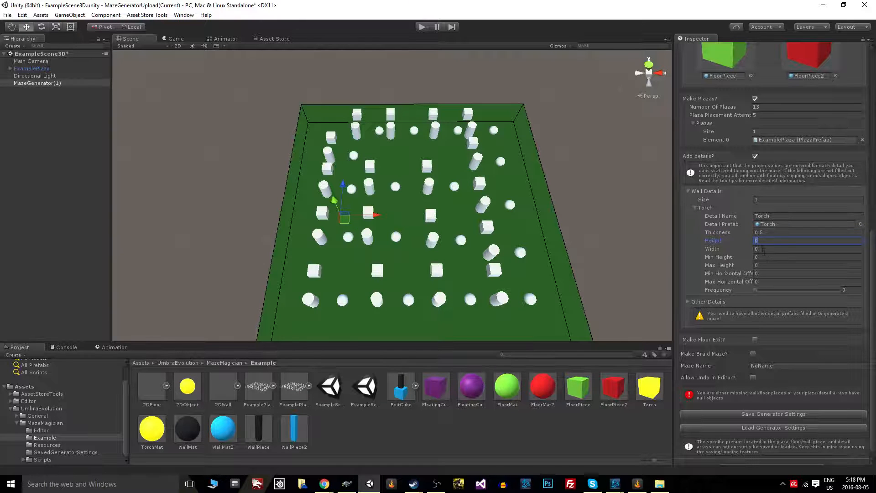
type(".5")
left_click(772, 250)
type(".5")
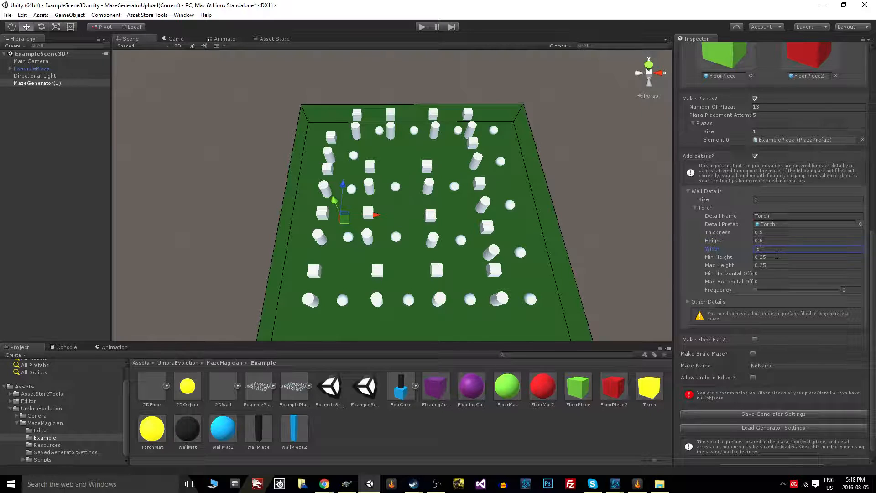
- Set the torch detail's max height to 24.75 and its frequency to 0.2
left_click(777, 265)
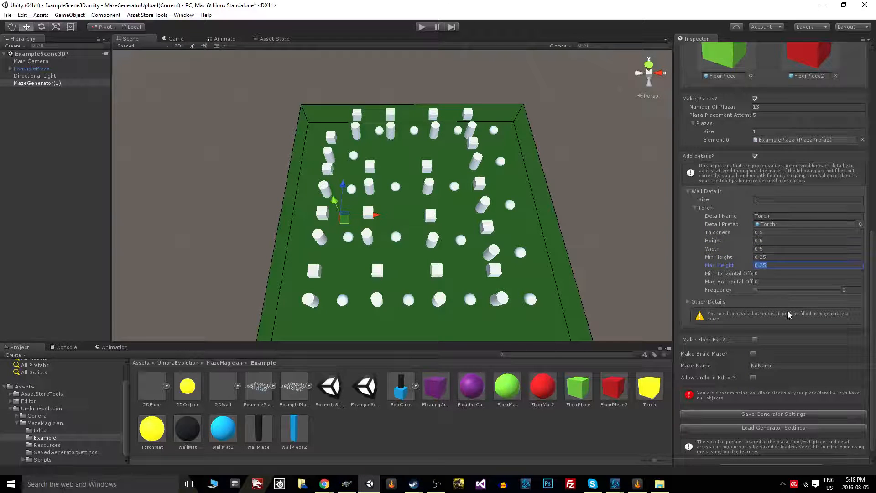
type("25")
key("Tab")
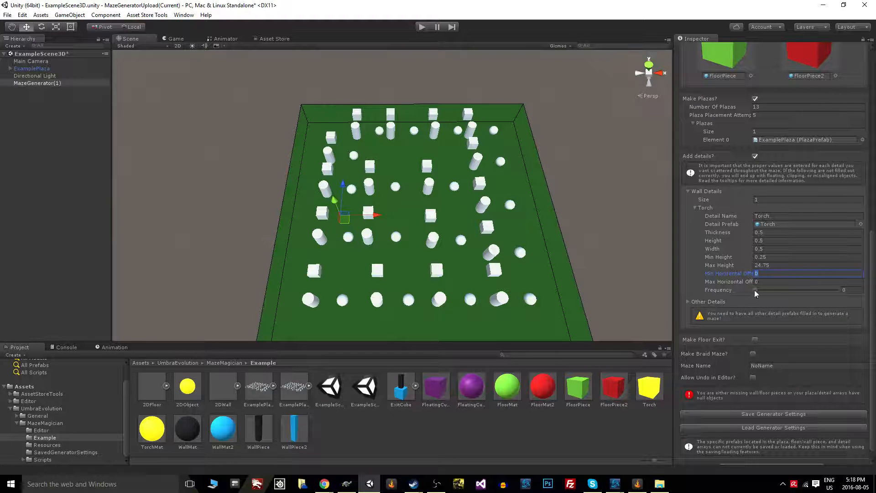
left_click_drag(755, 290, 794, 297)
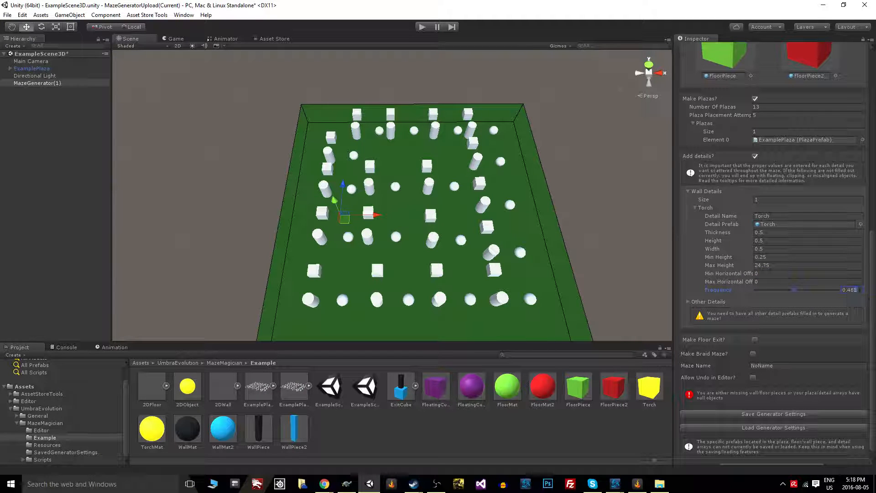
left_click(850, 290)
type(".2")
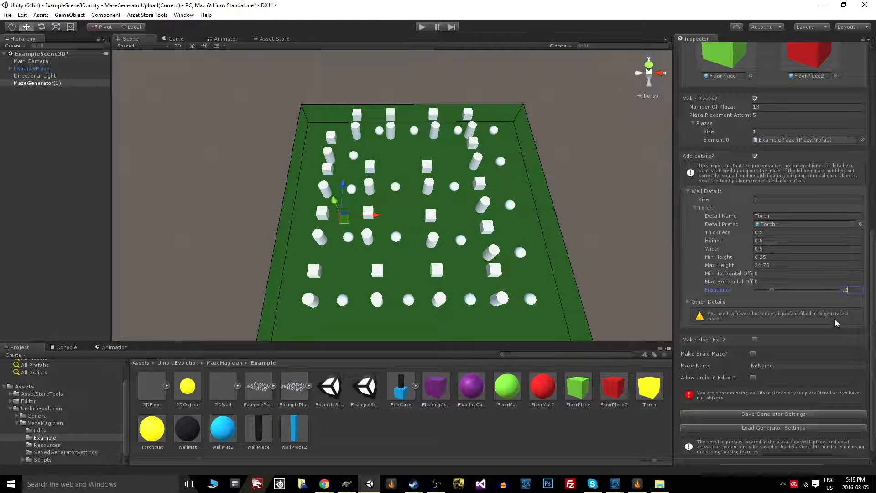
- Set the torch detail's min horizontal offset to -2.25 and its max horizontal offset to 2.25
mouse_move(737, 275)
mouse_move(715, 285)
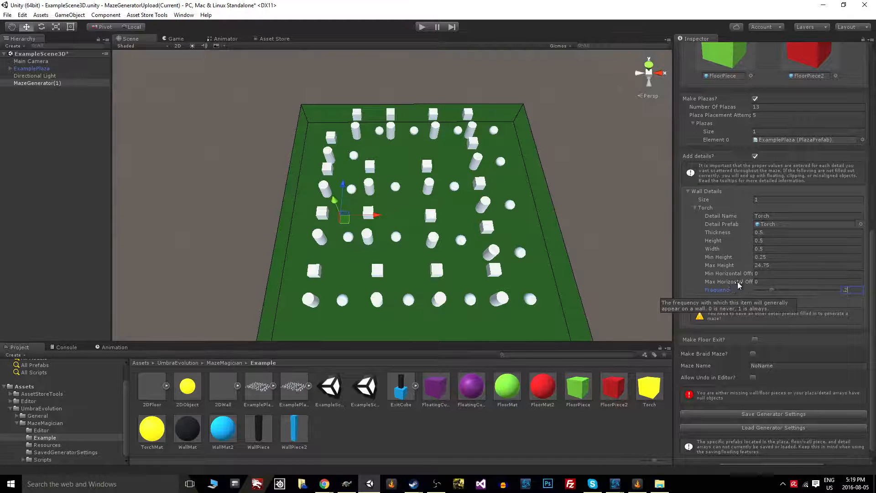
left_click(773, 275)
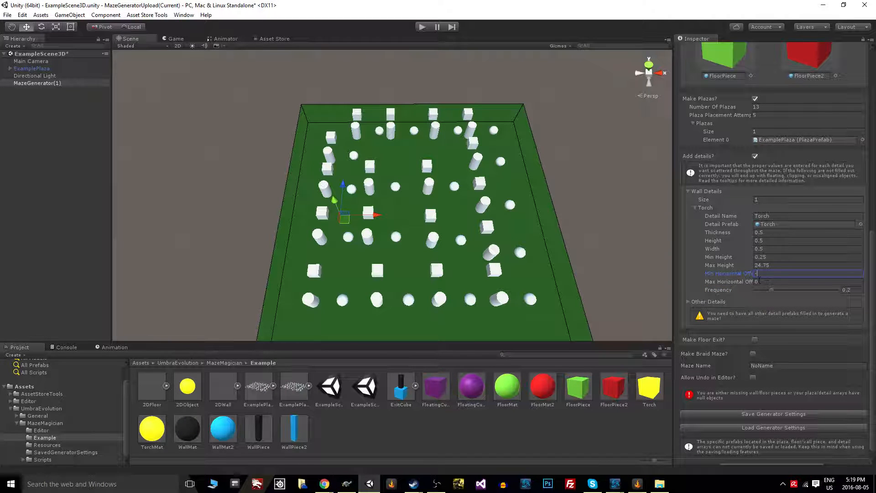
type("-2.25")
key("Tab")
type("1.002.25")
left_click(783, 275)
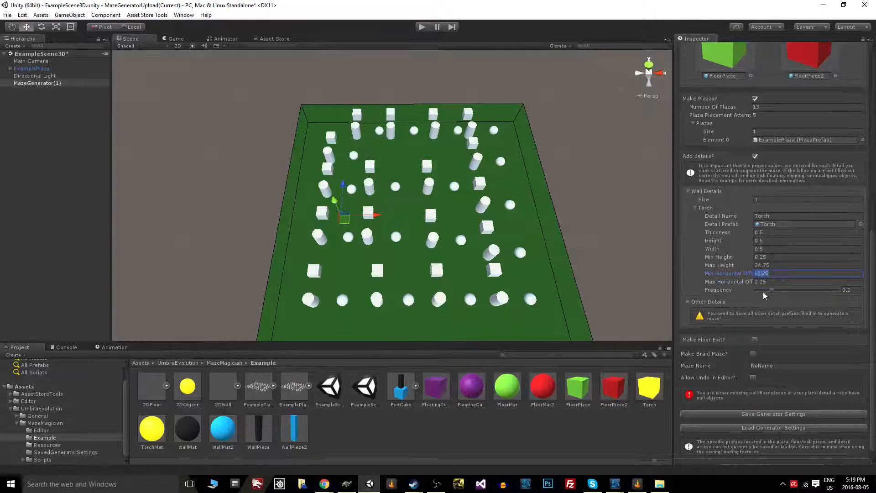
- Enable a floor exit of type Random and assign the ExitCube prefab as its exit piece
scroll(711, 386, "down", 1)
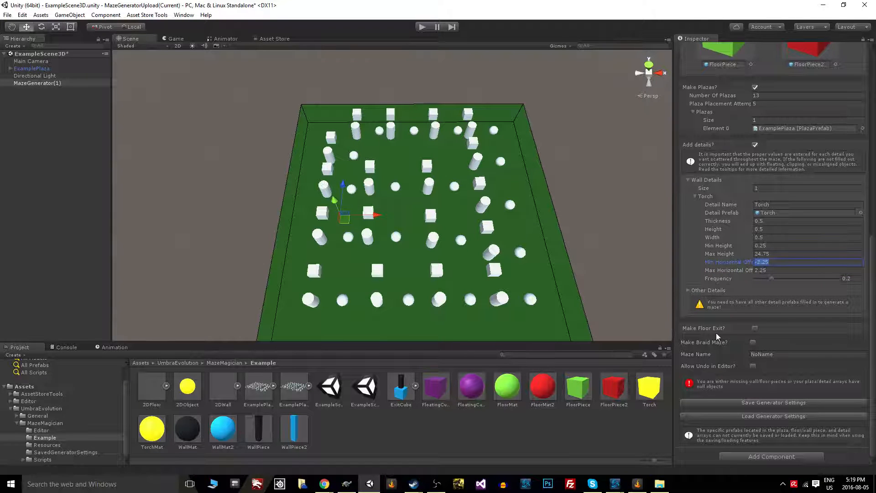
left_click(754, 328)
scroll(757, 343, "down", 1)
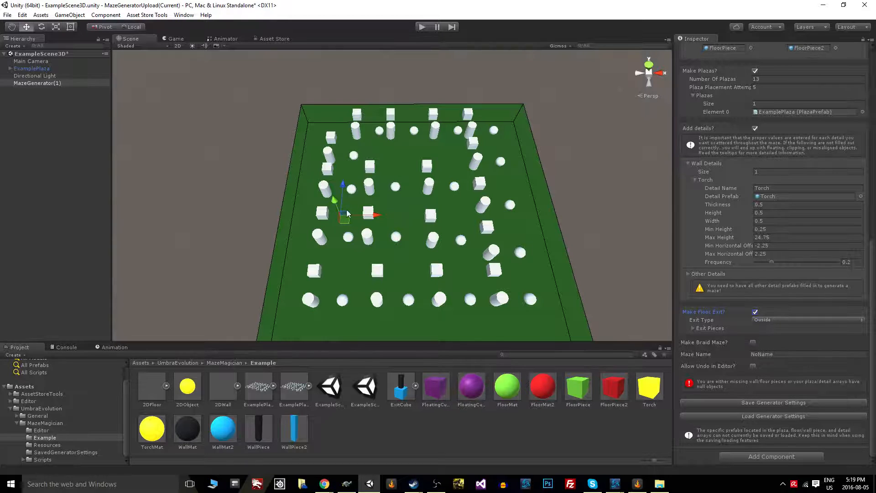
left_click(771, 319)
left_click(790, 327)
left_click(771, 320)
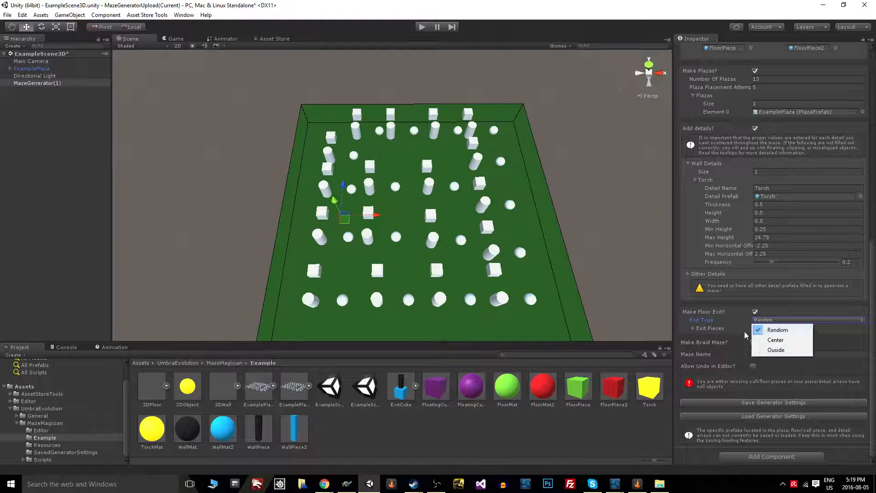
left_click(696, 335)
left_click(691, 328)
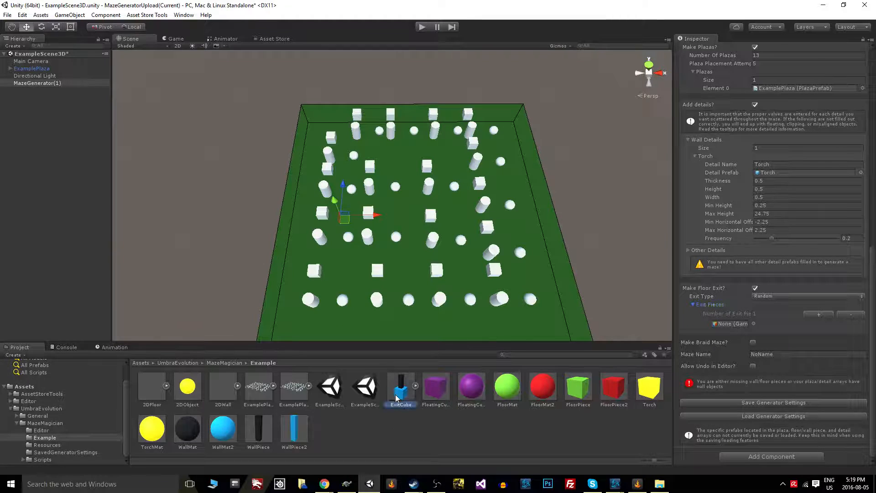
left_click_drag(396, 399, 727, 325)
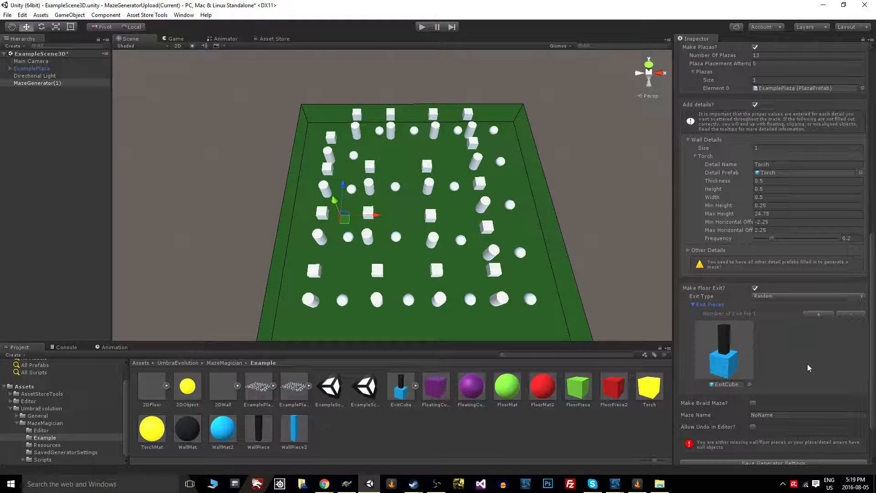
- Enable the braid maze option and set the maze name to THE MAZE
scroll(787, 374, "down", 2)
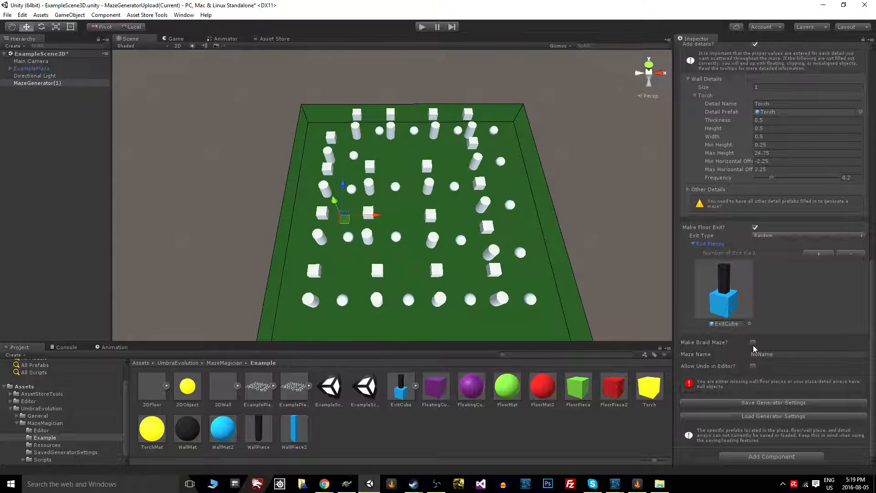
left_click(753, 344)
left_click(796, 358)
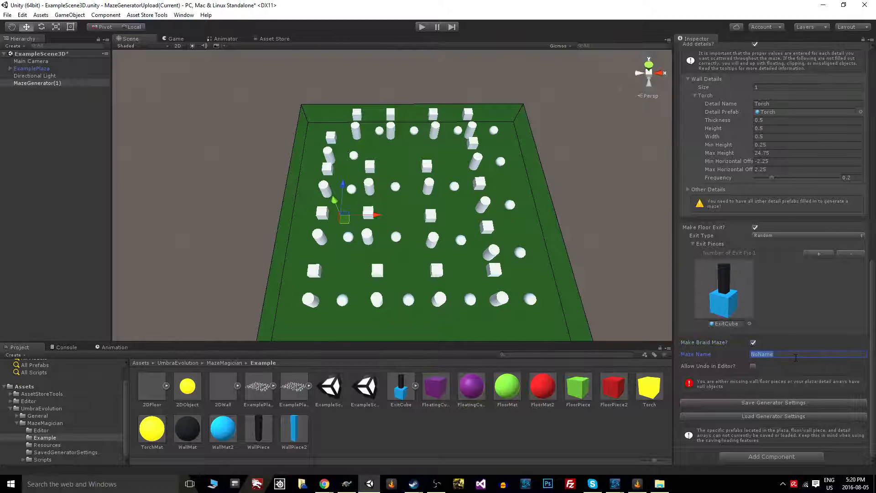
type("THE MAZE")
- Expand the empty element under Other Details and assign the FloatingCube prefab as its detail prefab
scroll(764, 368, "up", 3)
scroll(762, 383, "up", 6)
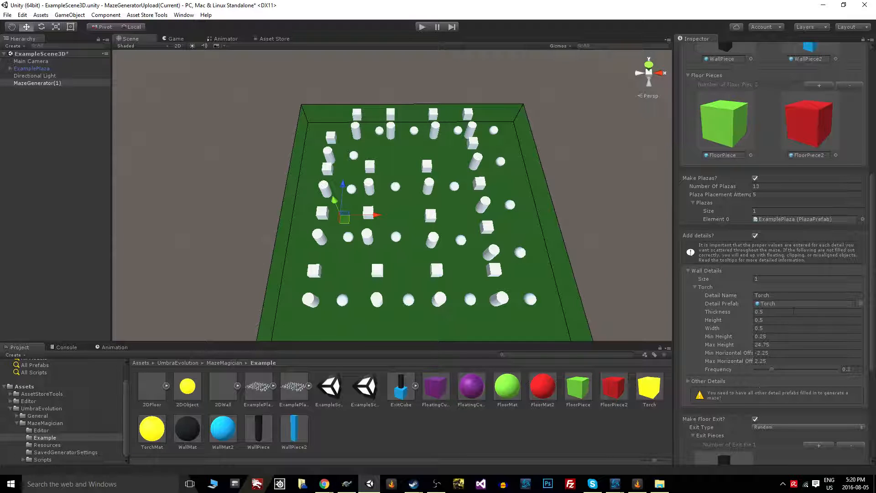
scroll(794, 311, "up", 10)
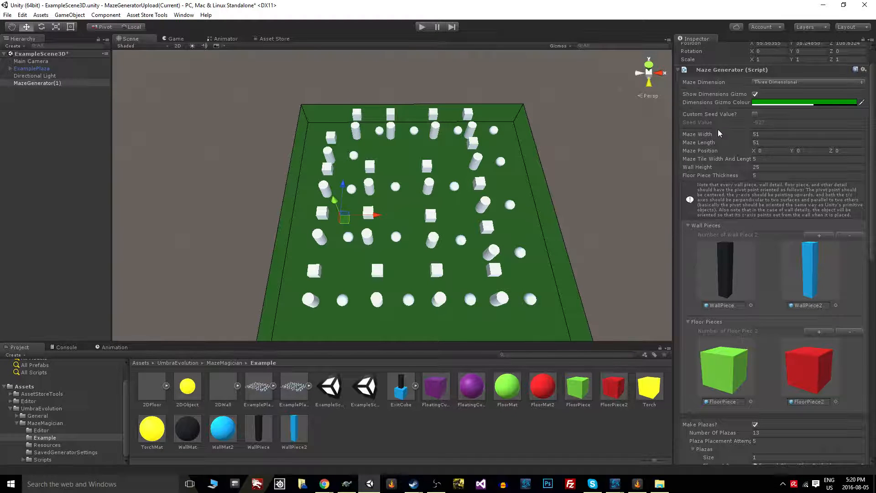
scroll(734, 252, "down", 15)
scroll(741, 416, "up", 5)
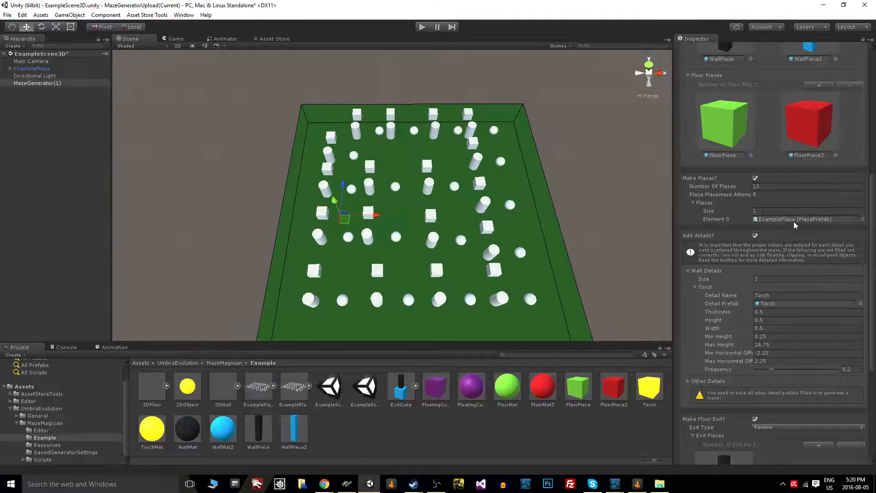
scroll(782, 233, "down", 4)
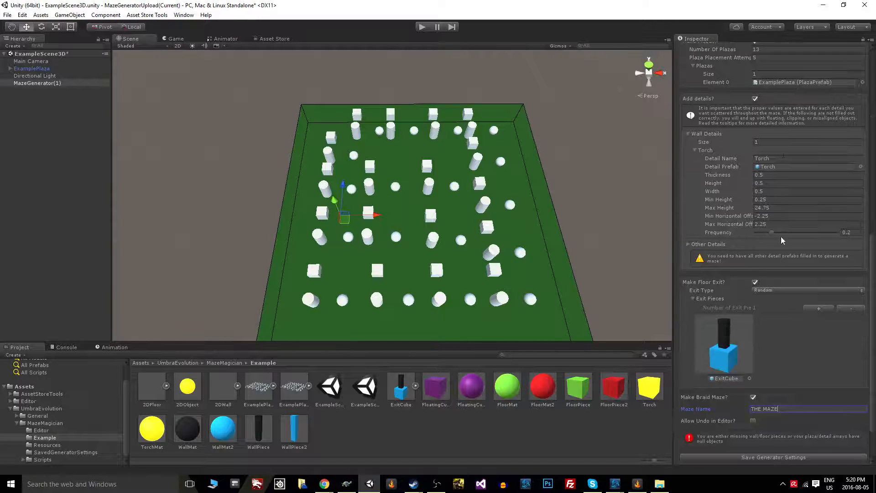
left_click(688, 244)
left_click(704, 260)
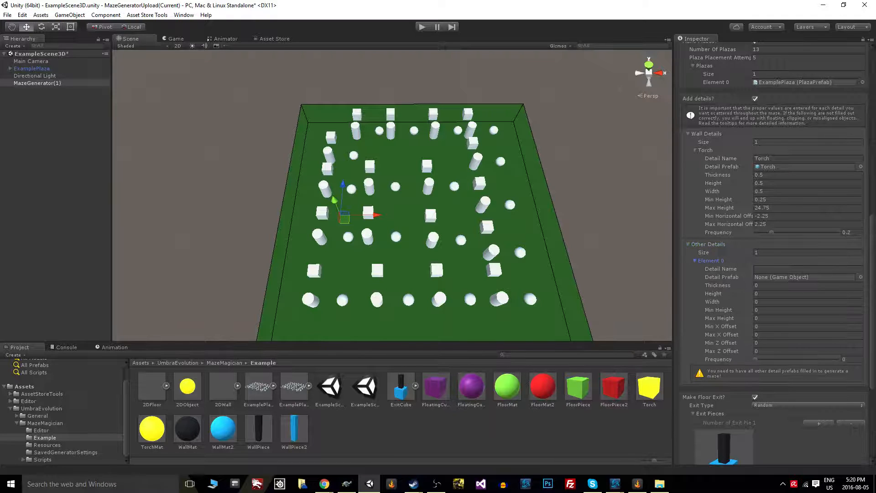
scroll(776, 274, "down", 3)
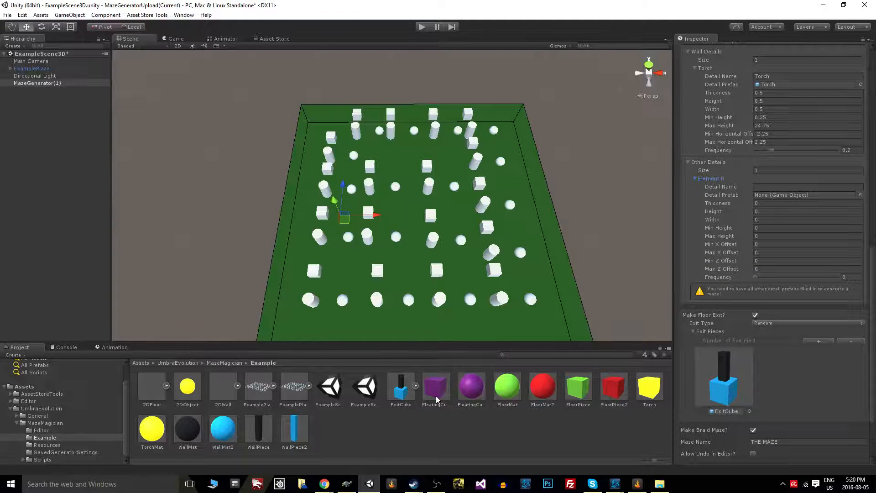
left_click_drag(436, 396, 770, 193)
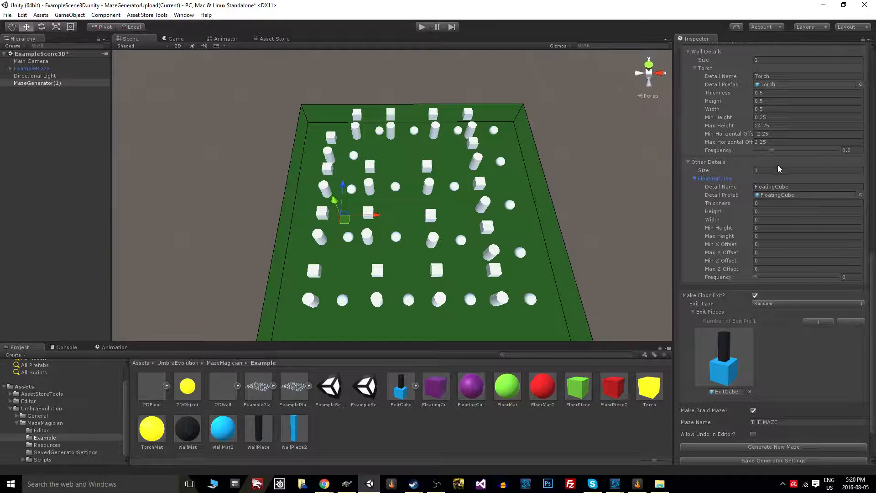
- Check the FloatingCube prefab's scale and set the FloatingCube detail's thickness, height and width to 2 each
left_click(775, 204)
left_click(436, 388)
left_click(43, 83)
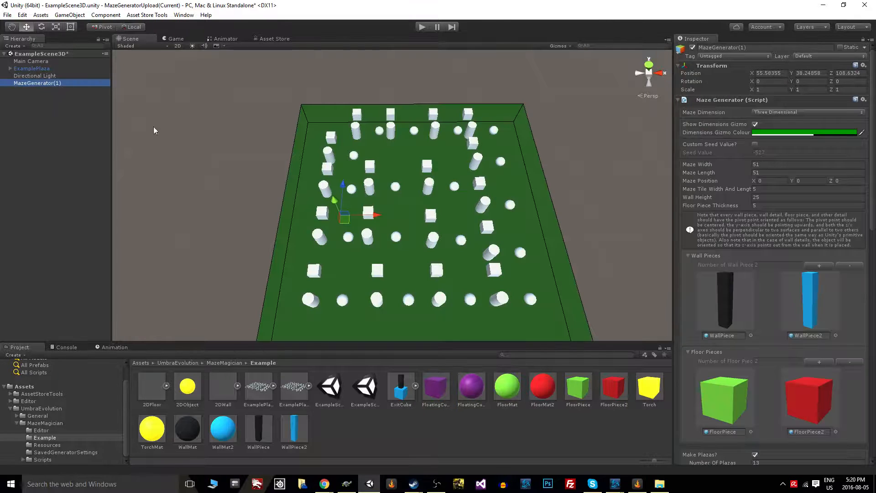
scroll(753, 296, "down", 15)
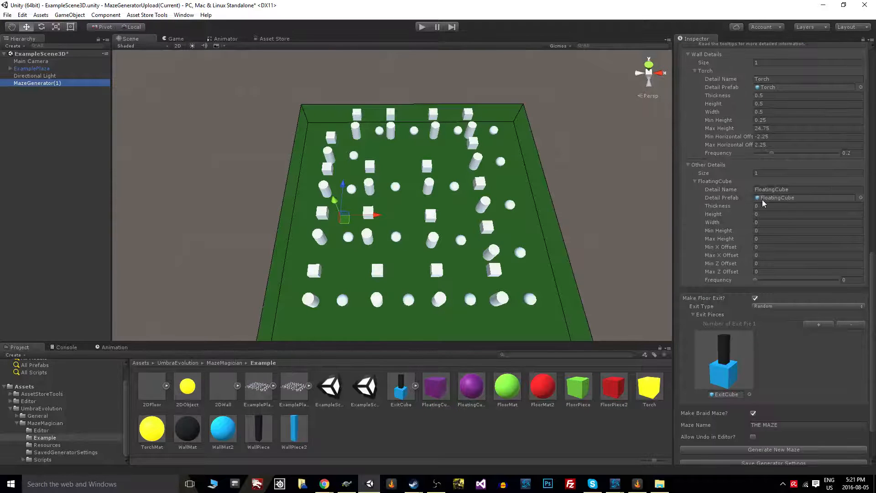
left_click(765, 206)
type("2")
left_click(766, 216)
type("2")
left_click(766, 223)
type("2")
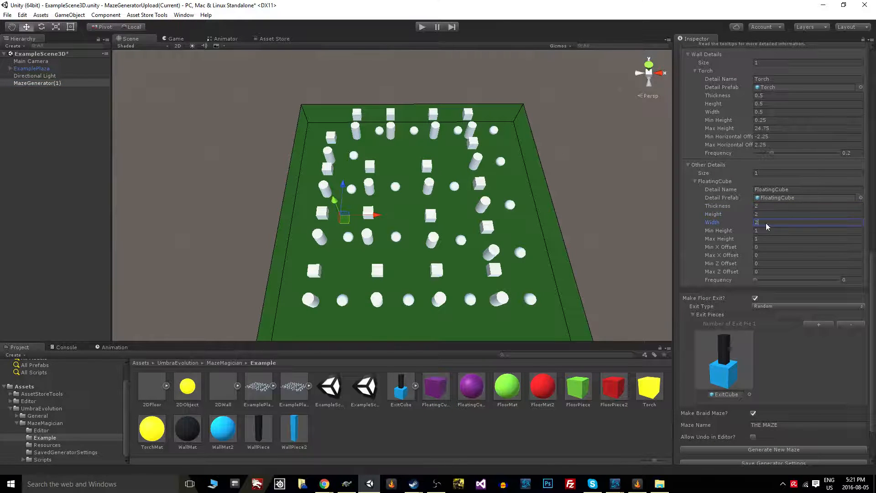
- Set the FloatingCube detail's max height to 10, its min X offset to -1.5 and its max X offset to 1.5
left_click(772, 231)
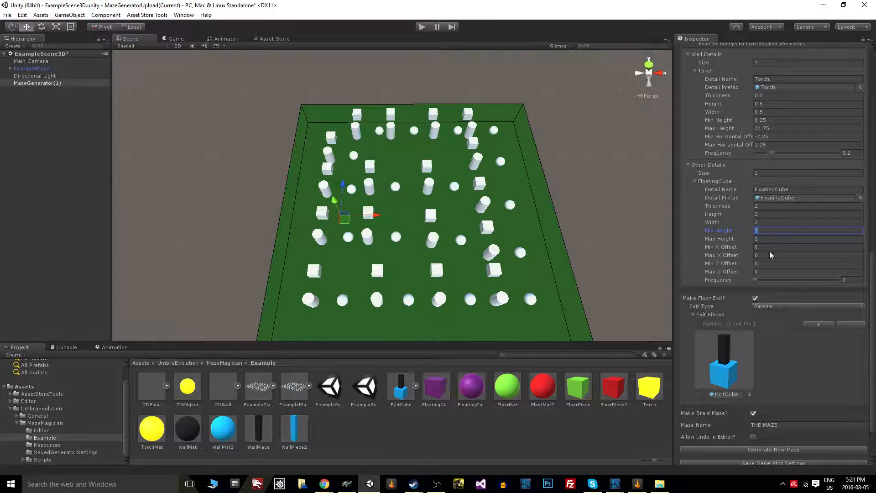
left_click(763, 238)
type("10")
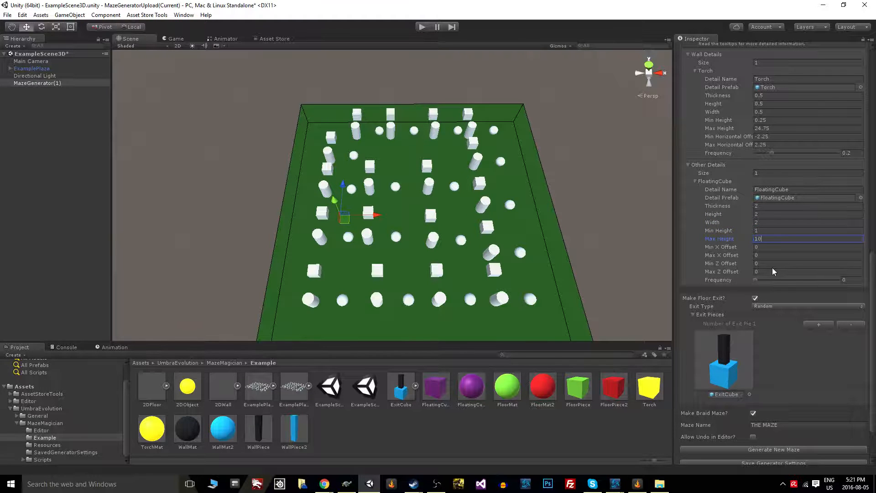
left_click(768, 247)
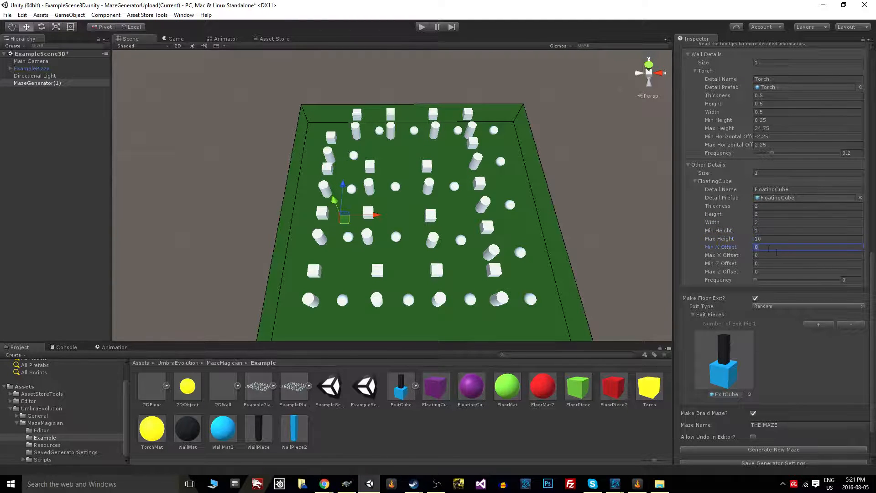
type("-2..")
key("BackSpace")
key("BackSpace")
type("1.5")
key("Tab")
type("1.5")
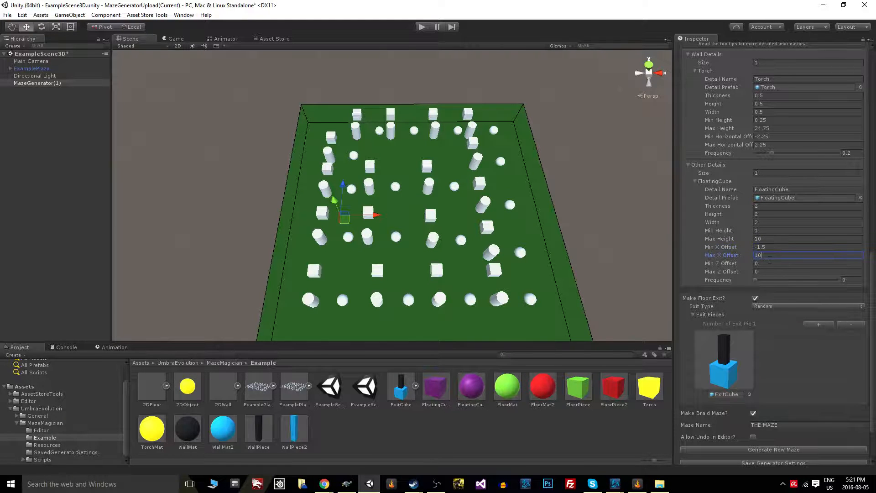
- Set the FloatingCube detail's min Z offset to -1.5, its max Z offset to 1.5 and its frequency to 0.1
key("Tab")
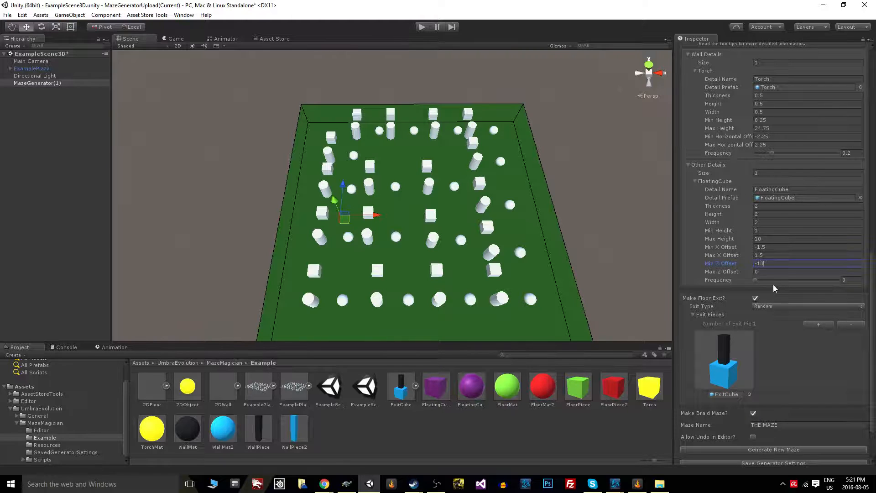
key("BackSpace")
type(".5")
left_click(768, 273)
left_click(806, 264)
left_click(843, 280)
type(".1")
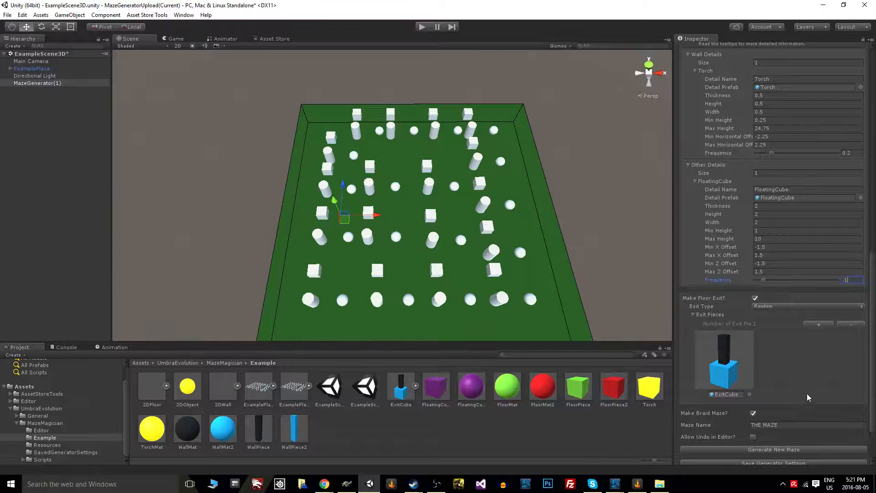
- Review the generator settings and collapse the Wall Details, Other Details, Floor Pieces and Wall Pieces sections
scroll(806, 393, "down", 3)
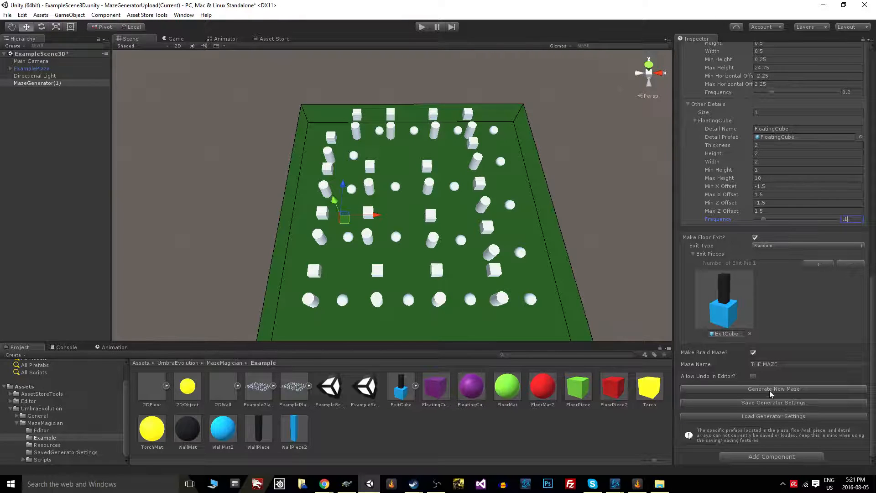
scroll(748, 205, "up", 15)
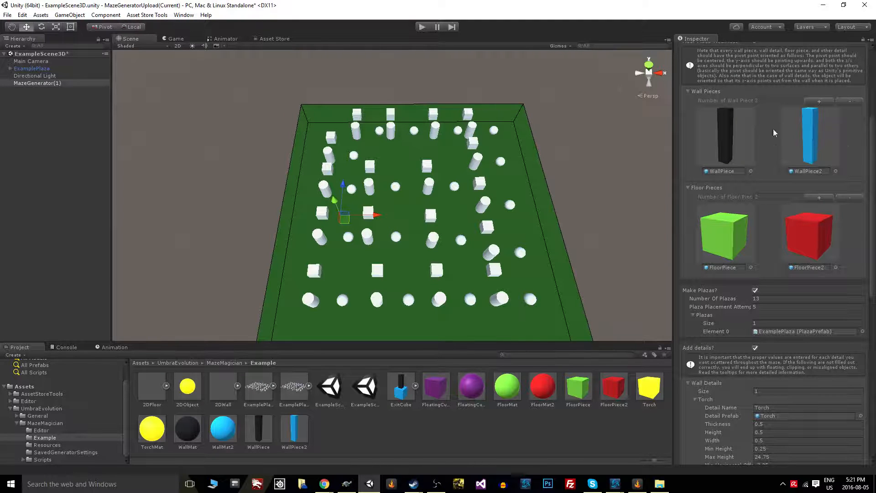
scroll(811, 193, "down", 7)
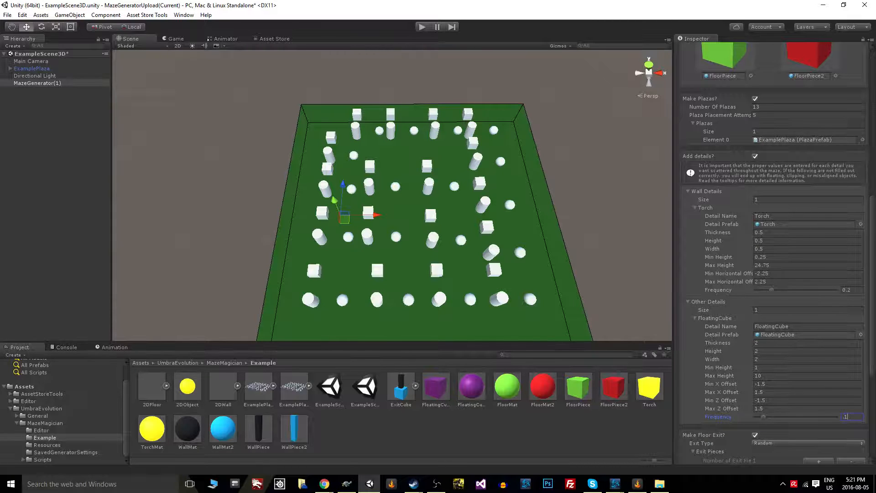
left_click(691, 192)
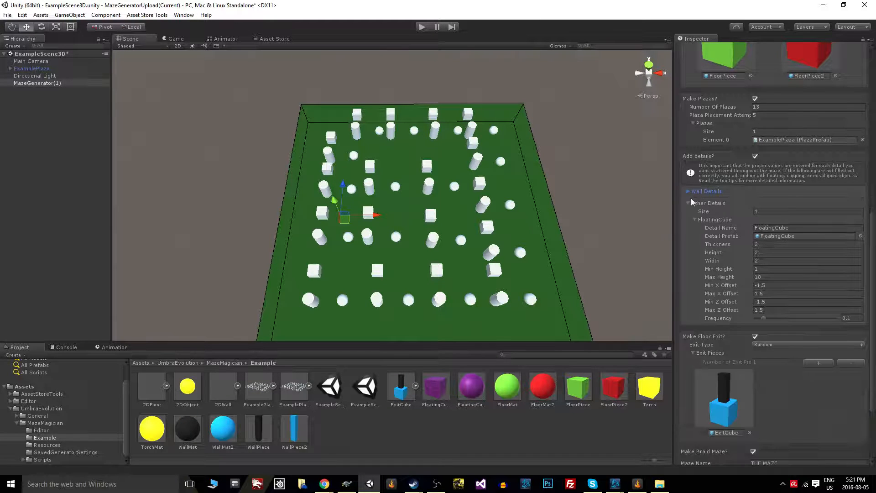
left_click(690, 202)
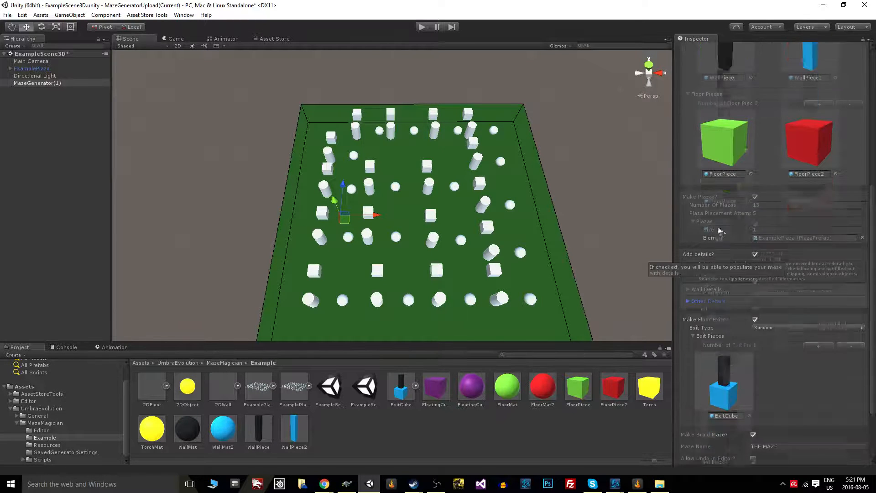
scroll(701, 169, "up", 6)
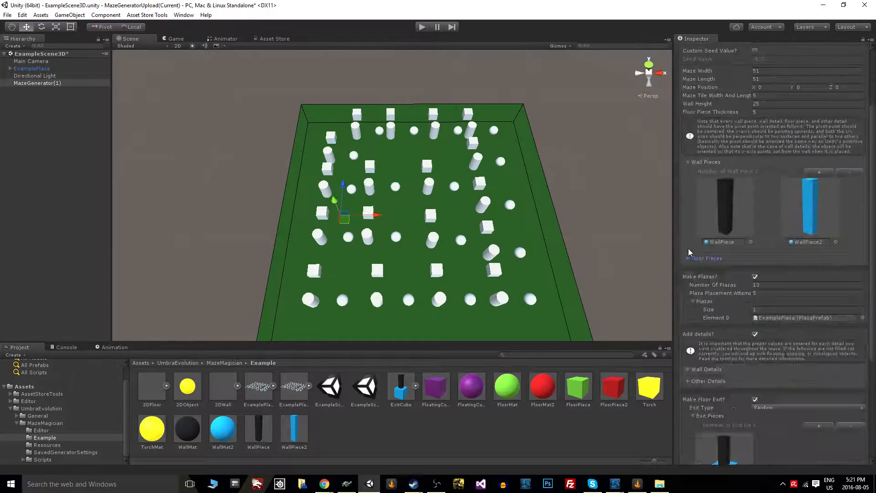
left_click(688, 162)
scroll(812, 245, "down", 3)
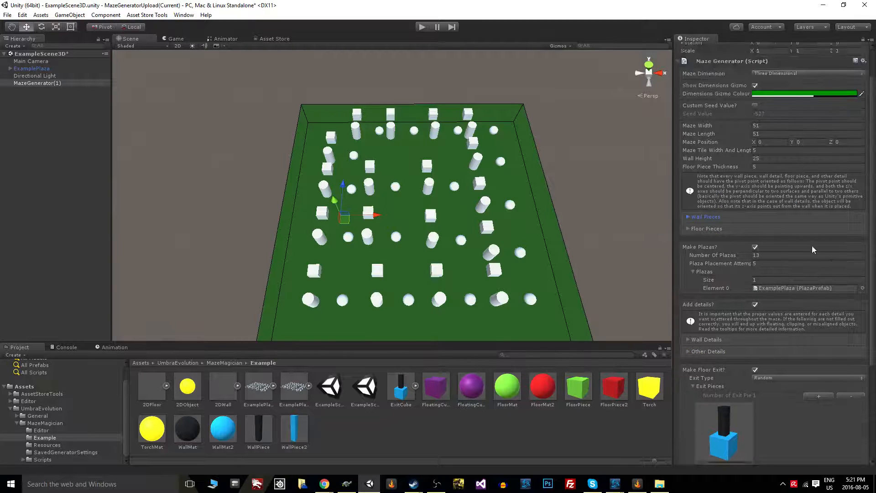
- View the dialog for saving the generator settings and close it without saving
scroll(691, 264, "up", 6)
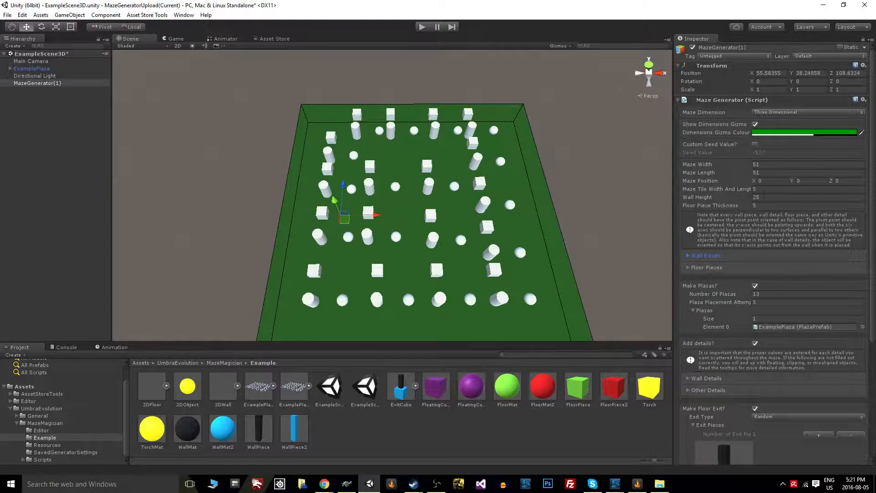
scroll(764, 195, "down", 6)
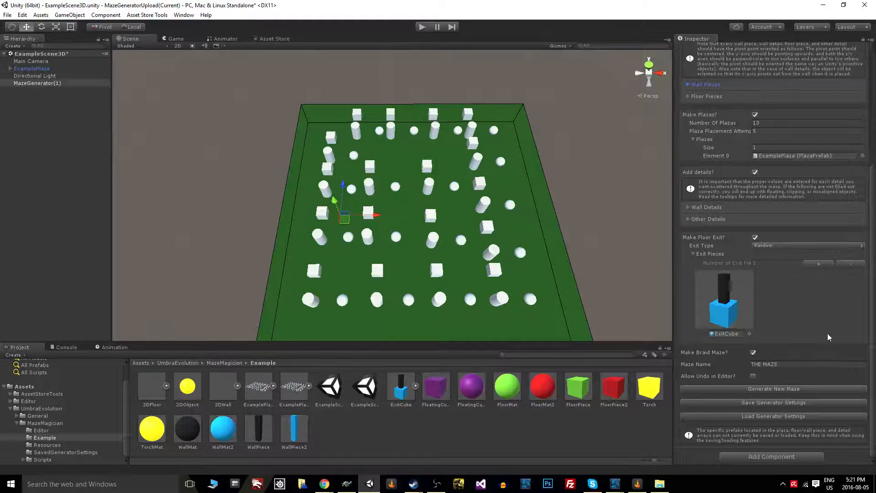
left_click(766, 402)
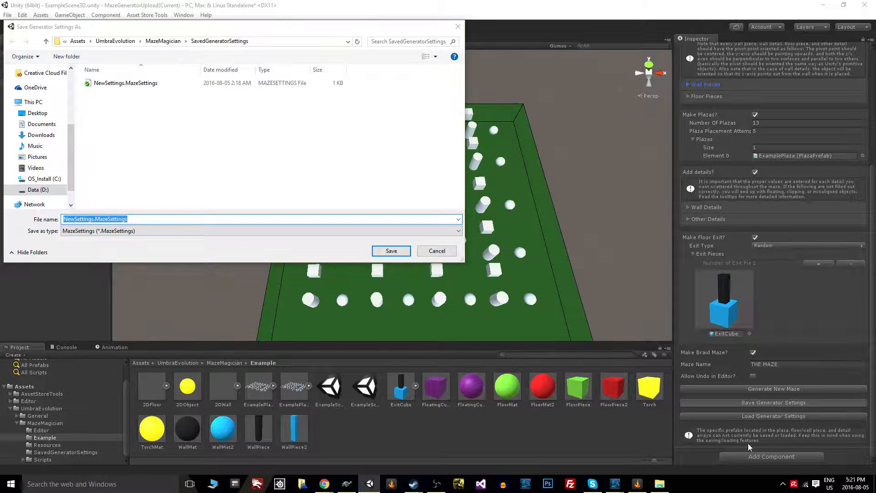
left_click(458, 27)
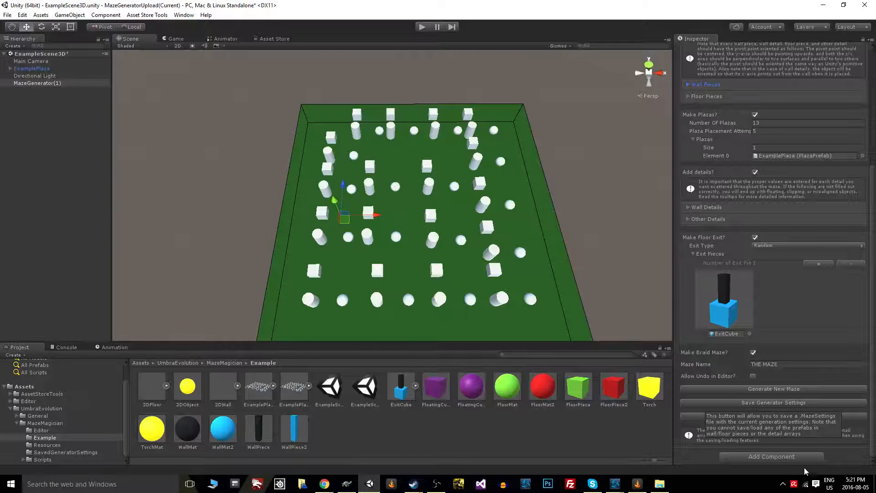
- Examine the prefabs assigned under Wall Pieces and the surrounding maze settings, and collapse the section again
scroll(730, 375, "up", 3)
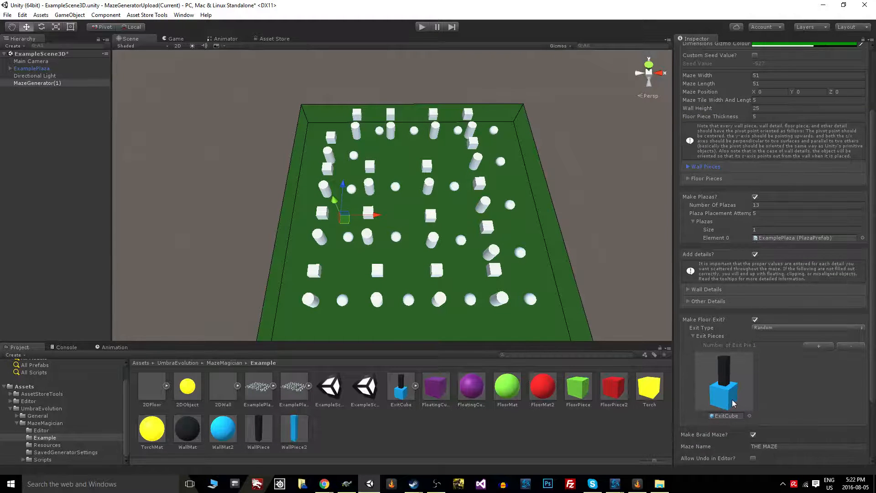
scroll(730, 397, "up", 2)
left_click(682, 220)
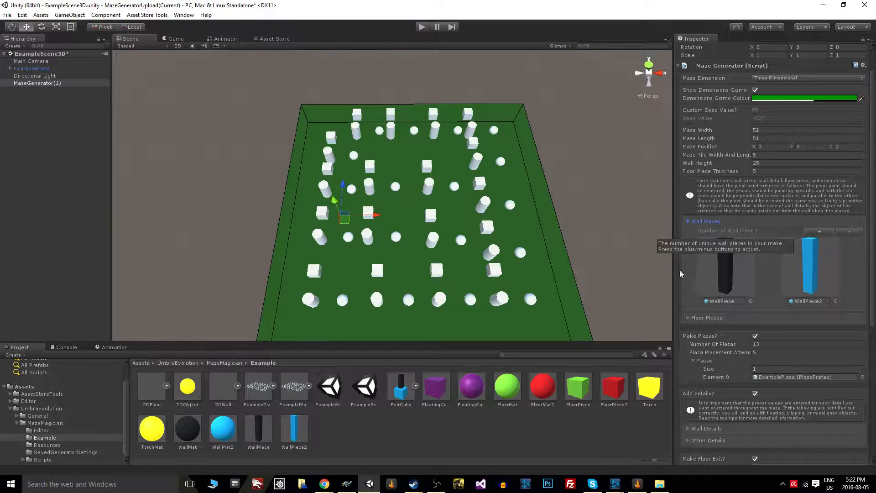
scroll(731, 327, "down", 5)
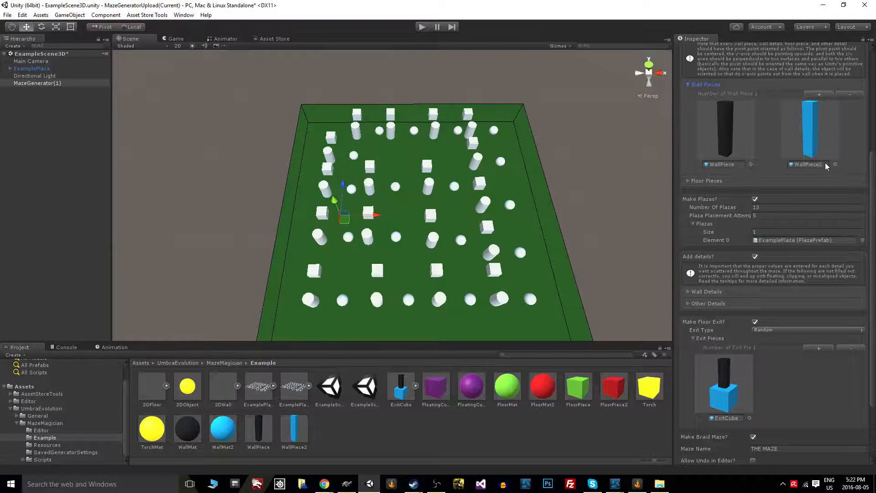
scroll(779, 149, "up", 6)
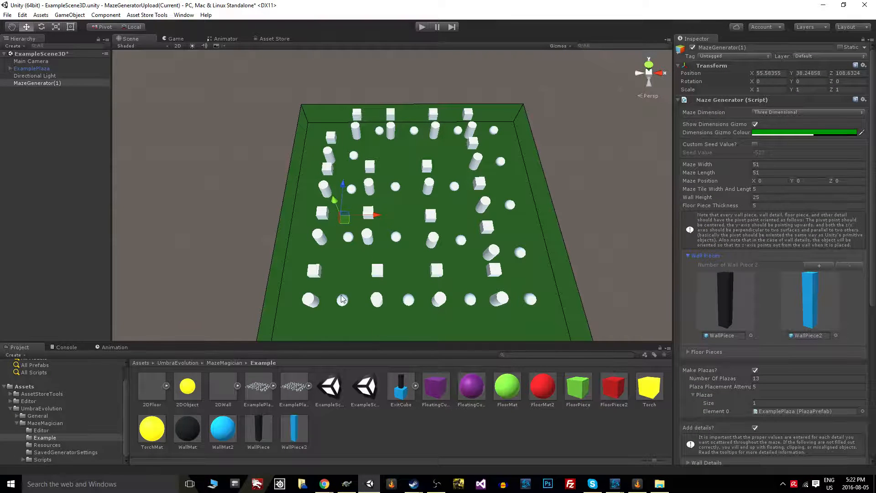
scroll(762, 307, "down", 4)
scroll(759, 308, "up", 1)
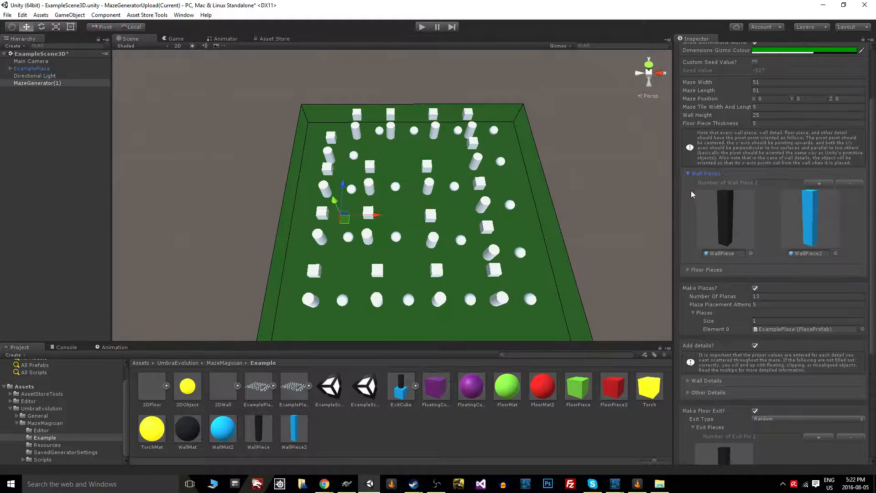
left_click(686, 176)
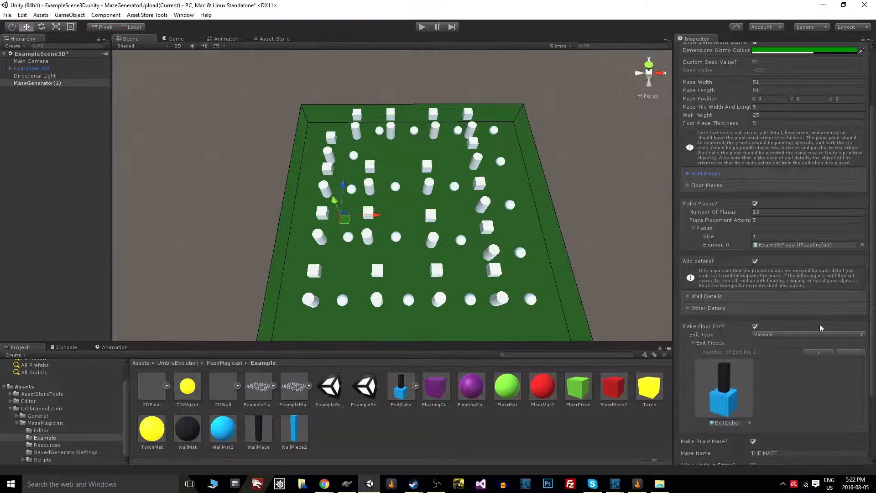
- Generate a new maze with the current generator settings and delete the ExamplePlaza object from the scene
scroll(820, 324, "down", 3)
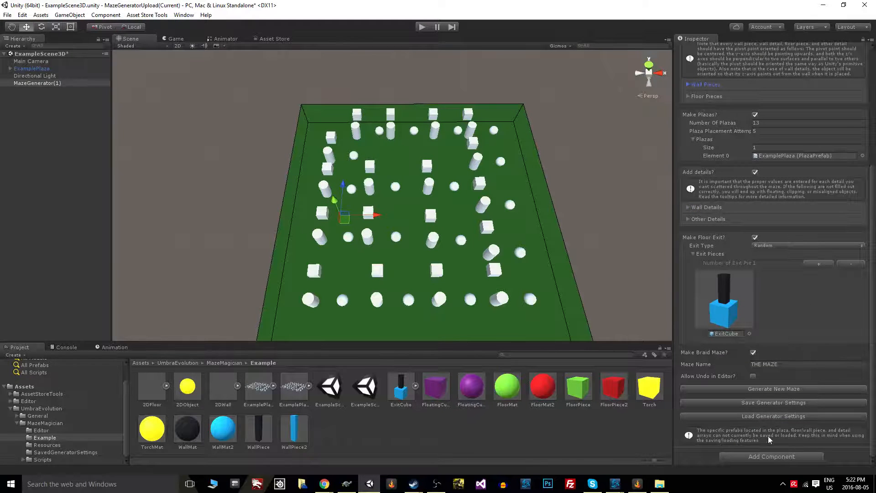
left_click(765, 389)
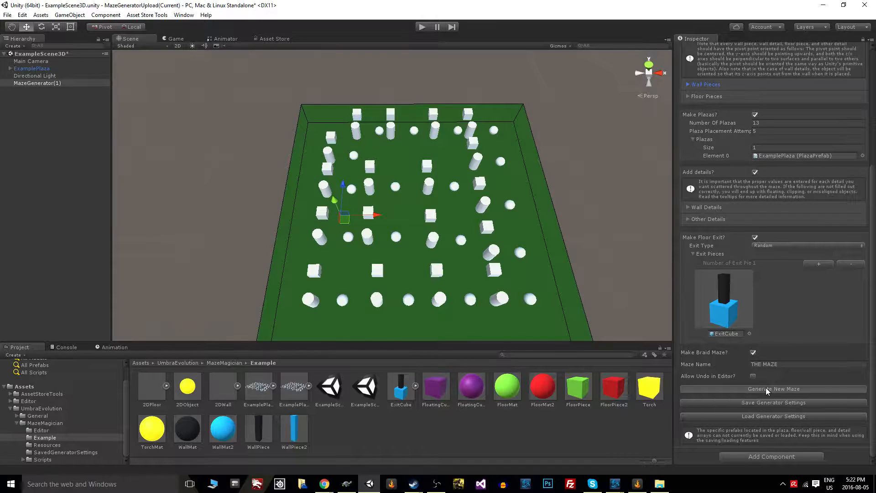
right_click_drag(422, 260, 422, 281)
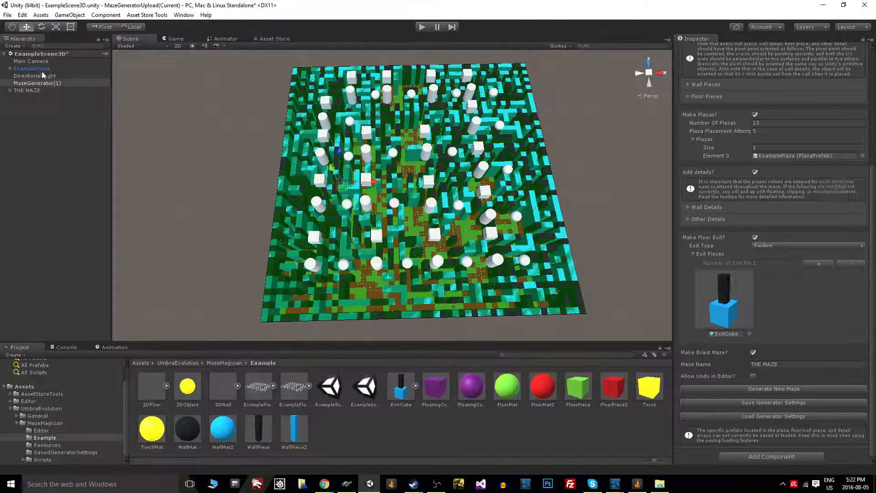
left_click(42, 69)
key("Delete")
- Examine the generated 3D maze up close and as a whole, including its plazas, walls and a FloatingCube detail
scroll(421, 259, "up", 6)
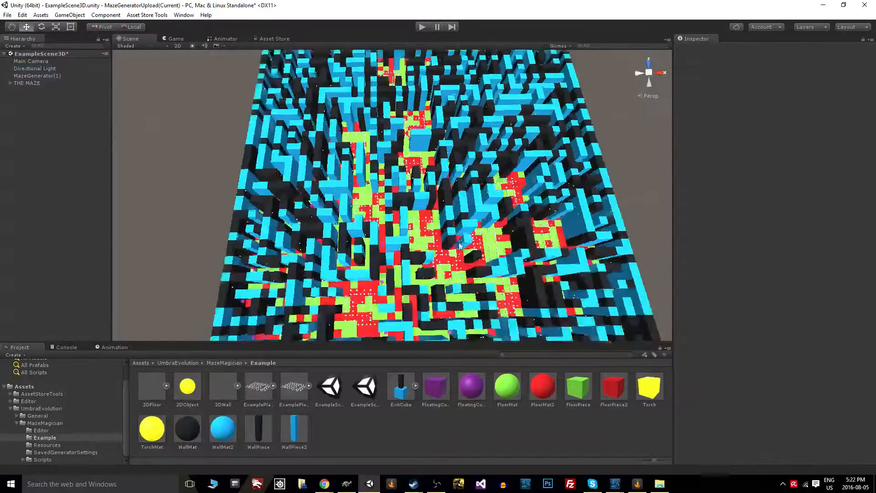
scroll(421, 259, "up", 8)
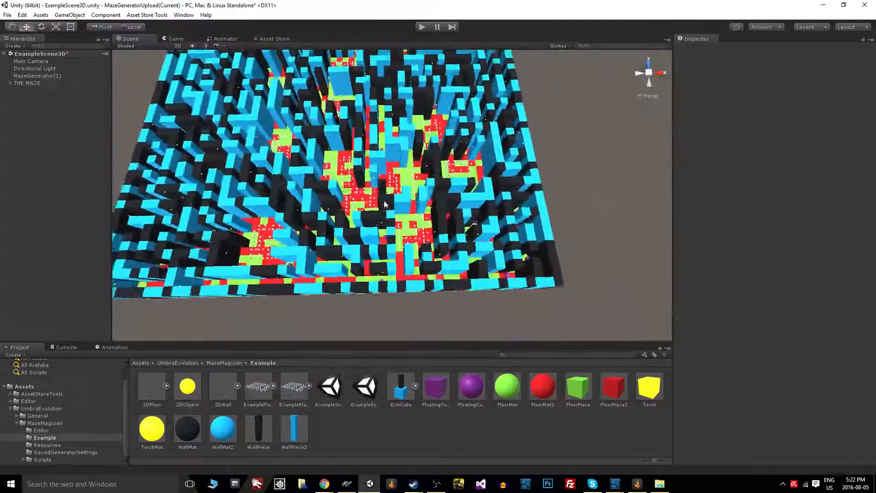
scroll(421, 233, "up", 5)
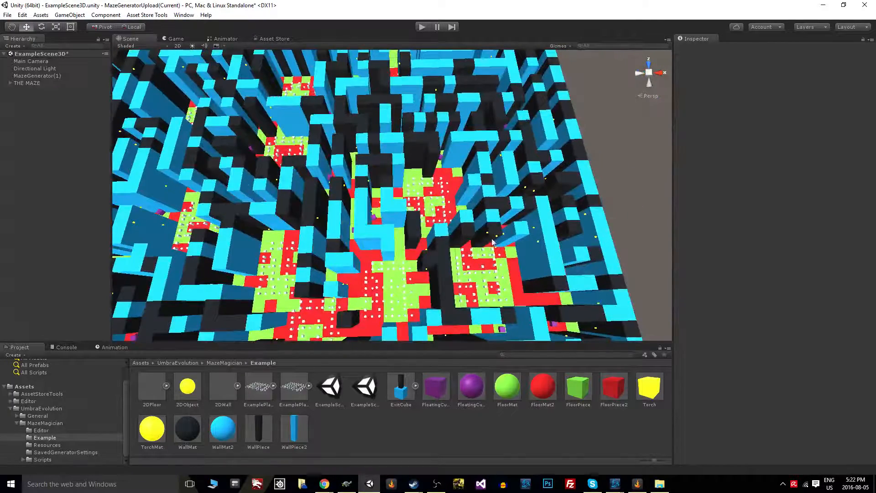
scroll(425, 224, "up", 4)
scroll(425, 224, "up", 6)
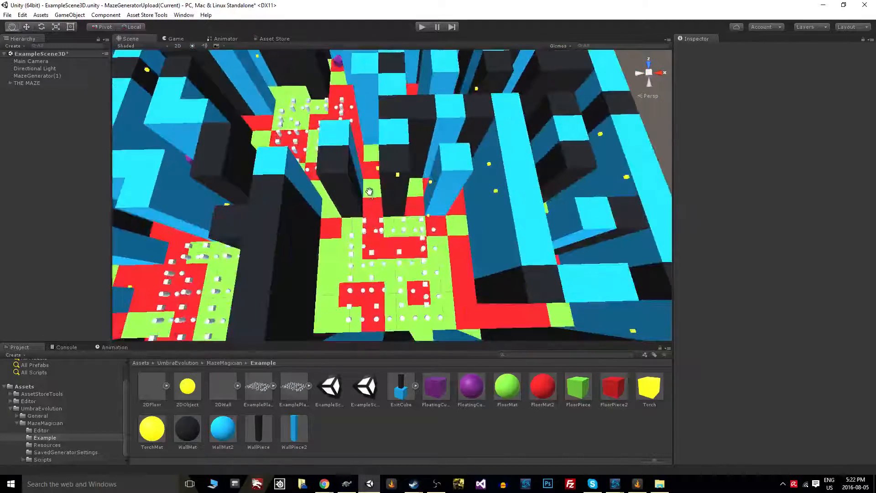
scroll(378, 259, "up", 3)
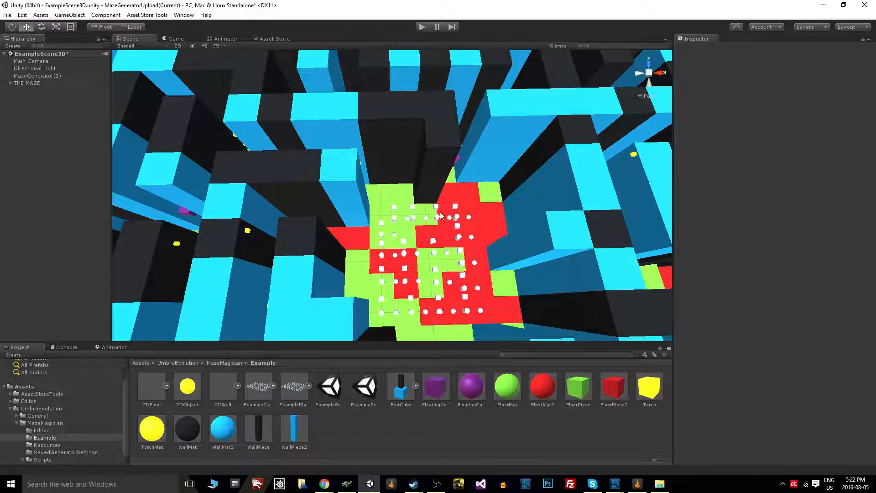
scroll(471, 228, "down", 6)
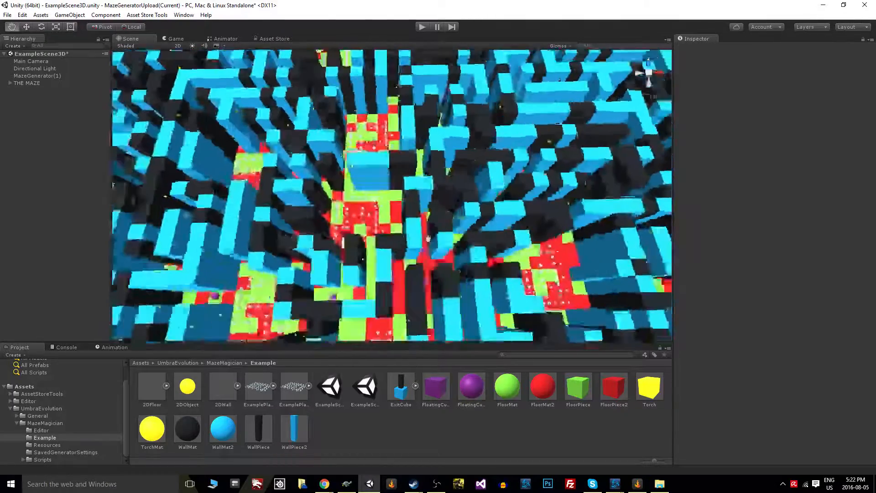
middle_click_drag(332, 268, 400, 273)
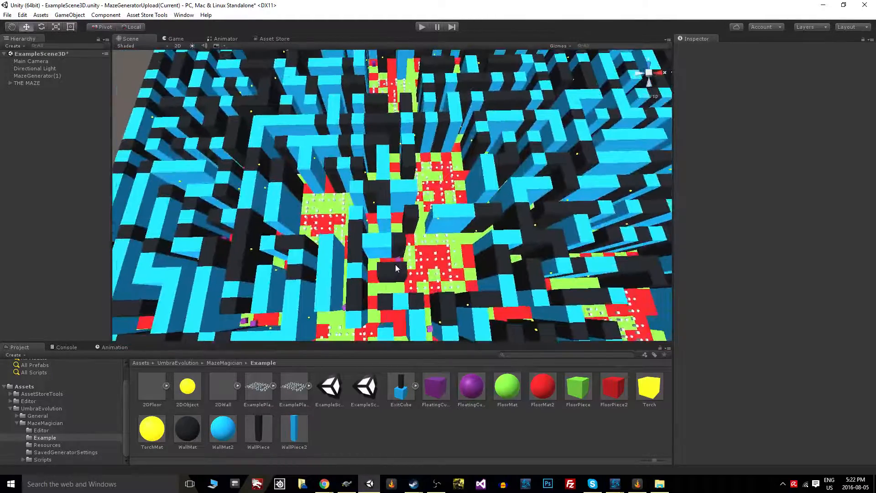
left_click(397, 269)
scroll(397, 272, "down", 10)
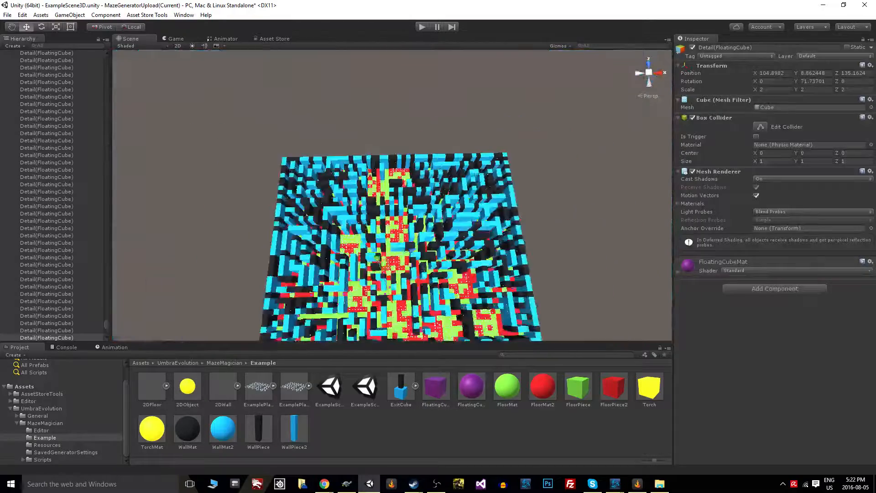
middle_click_drag(398, 273, 420, 195)
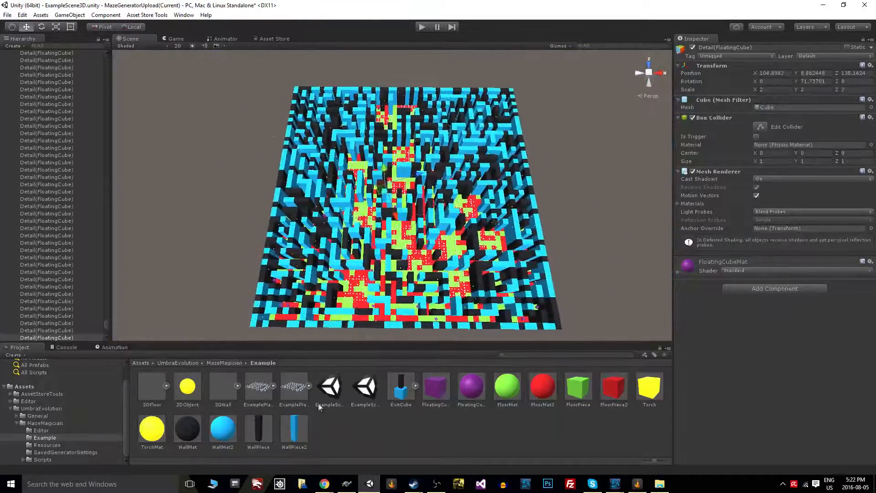
- Open the ExampleScene2D scene without saving the changes made to ExampleScene3D
left_click(329, 388)
double_click(340, 389)
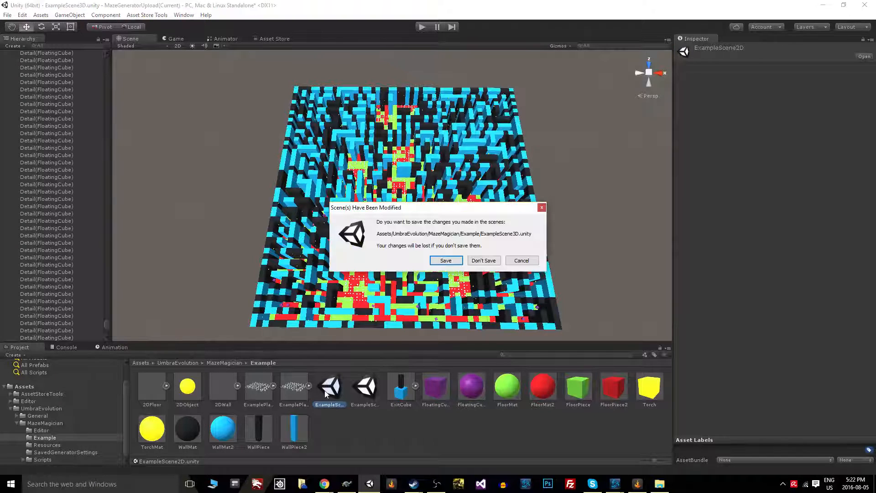
left_click(482, 261)
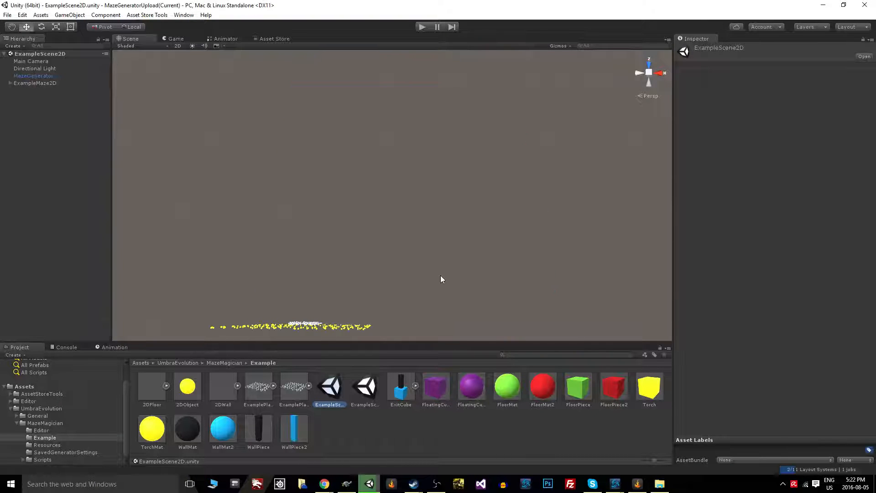
- Switch the Scene view to 2D mode and examine the example maze's plaza, corridors and outer walls
left_click_drag(370, 286, 338, 204, "alt")
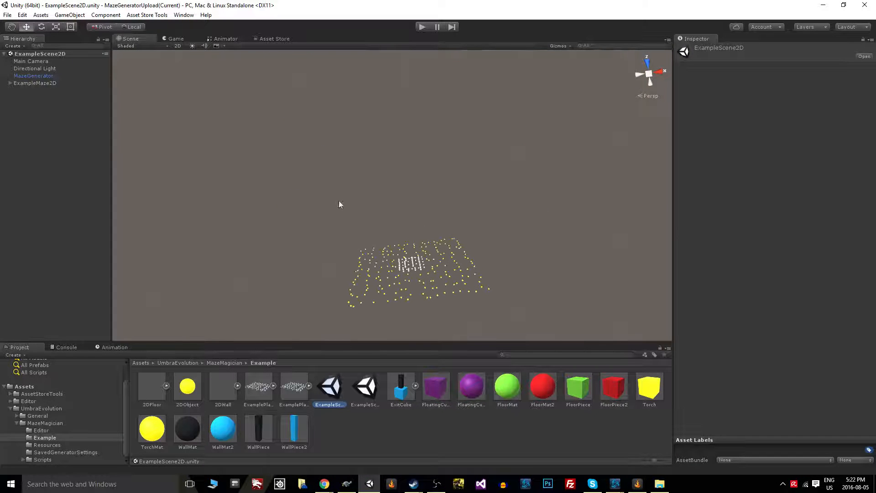
left_click(178, 45)
middle_click_drag(437, 119, 452, 253)
scroll(405, 268, "up", 3)
middle_click_drag(435, 231, 386, 244)
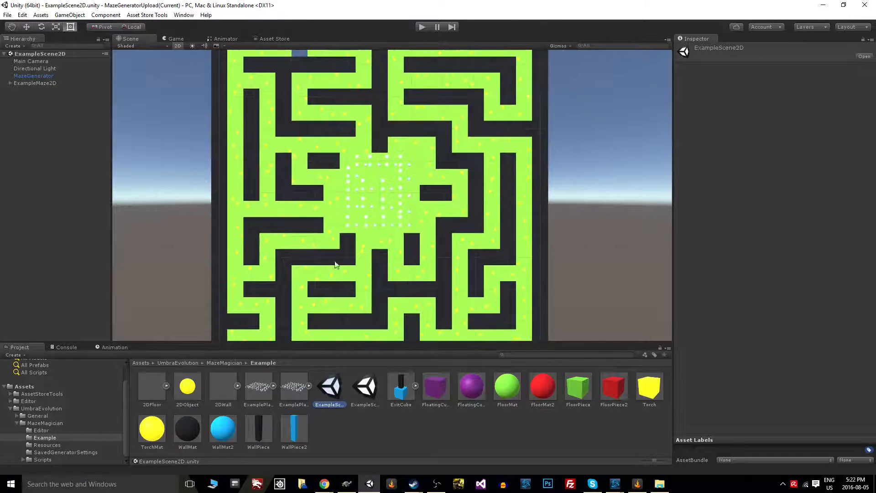
middle_click_drag(360, 188, 375, 249)
middle_click_drag(477, 195, 474, 136)
scroll(503, 190, "down", 5)
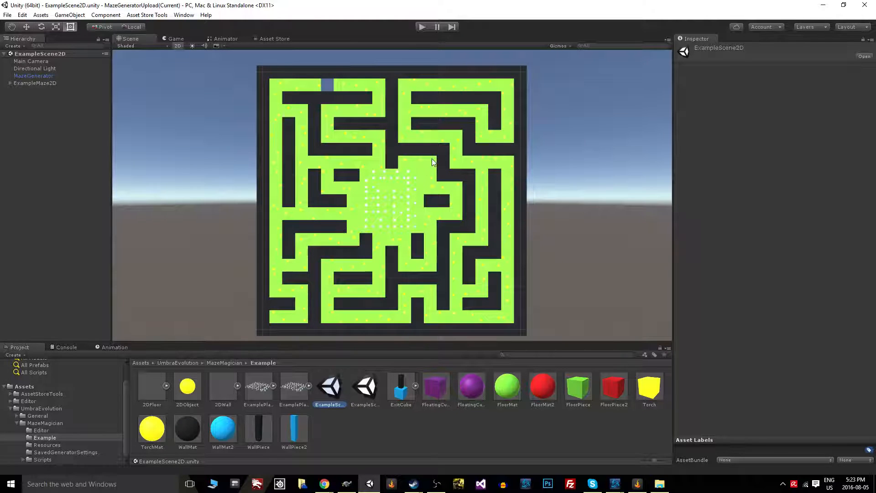